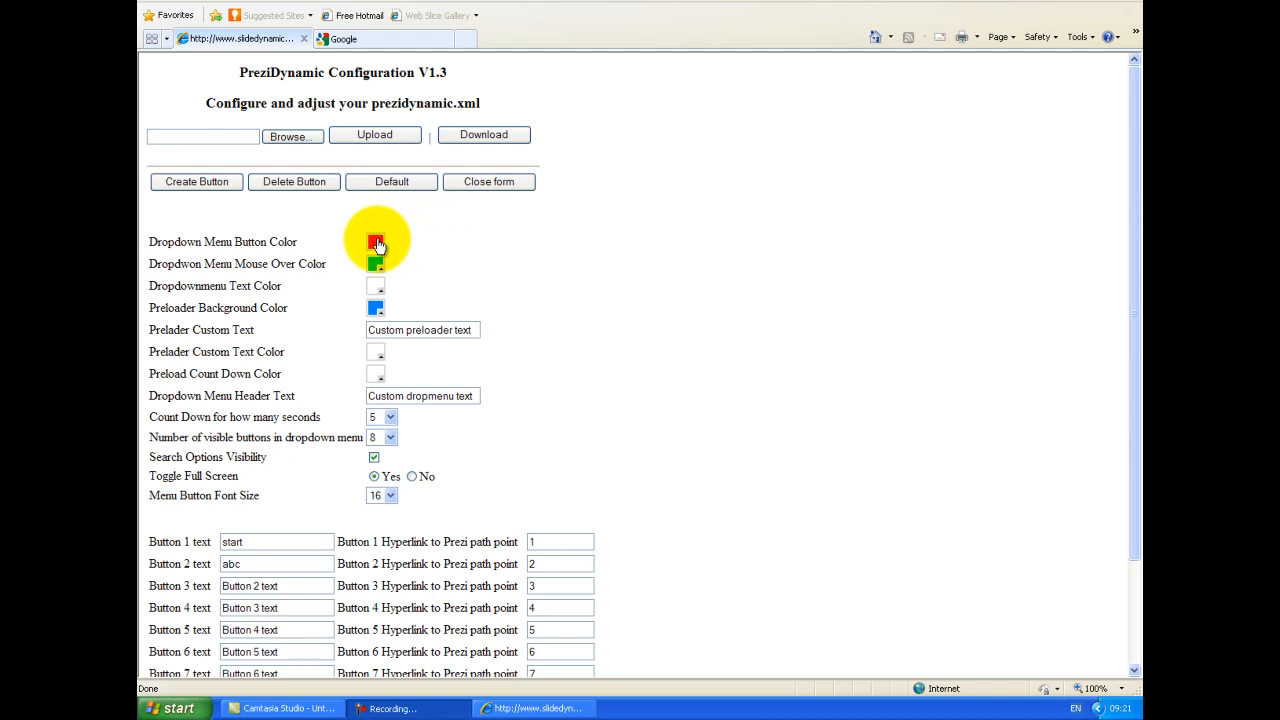
Set the Dropdown Menu Button Color to yellow (ffff00) and accept it
left_click(376, 243)
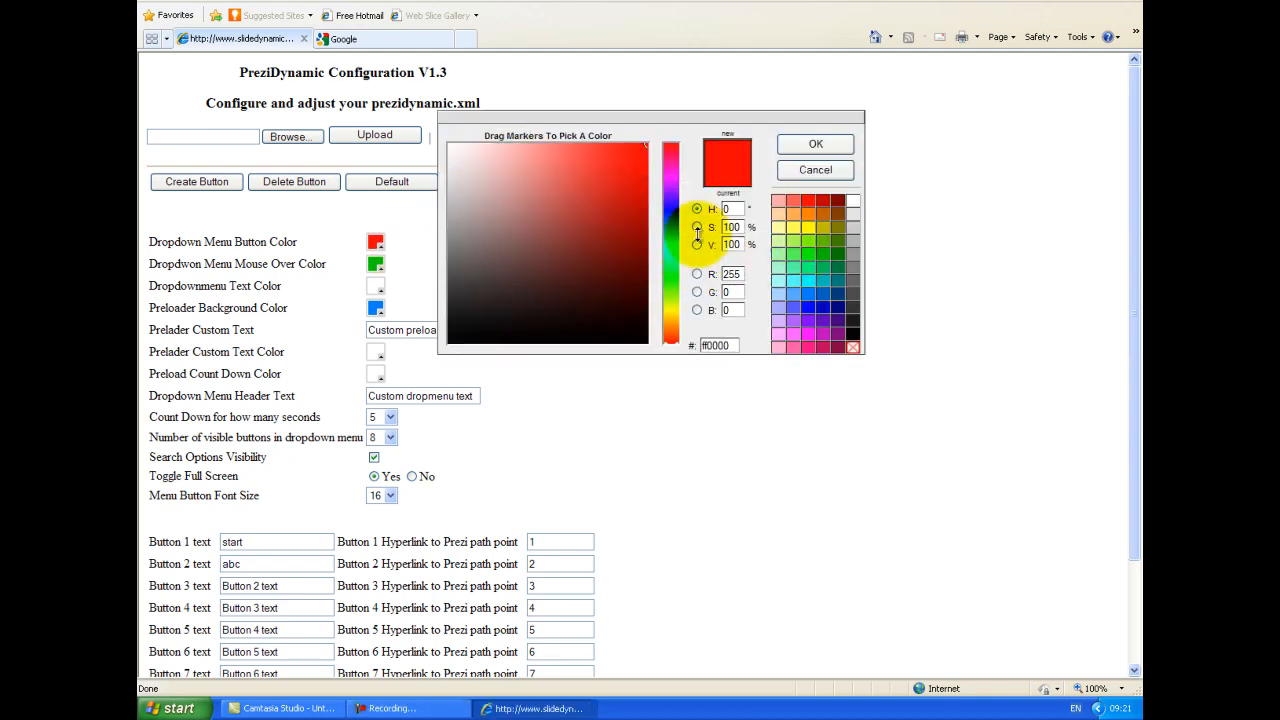
mouse_move(538, 212)
left_mouse_down()
mouse_move(545, 280)
mouse_move(604, 281)
left_mouse_up()
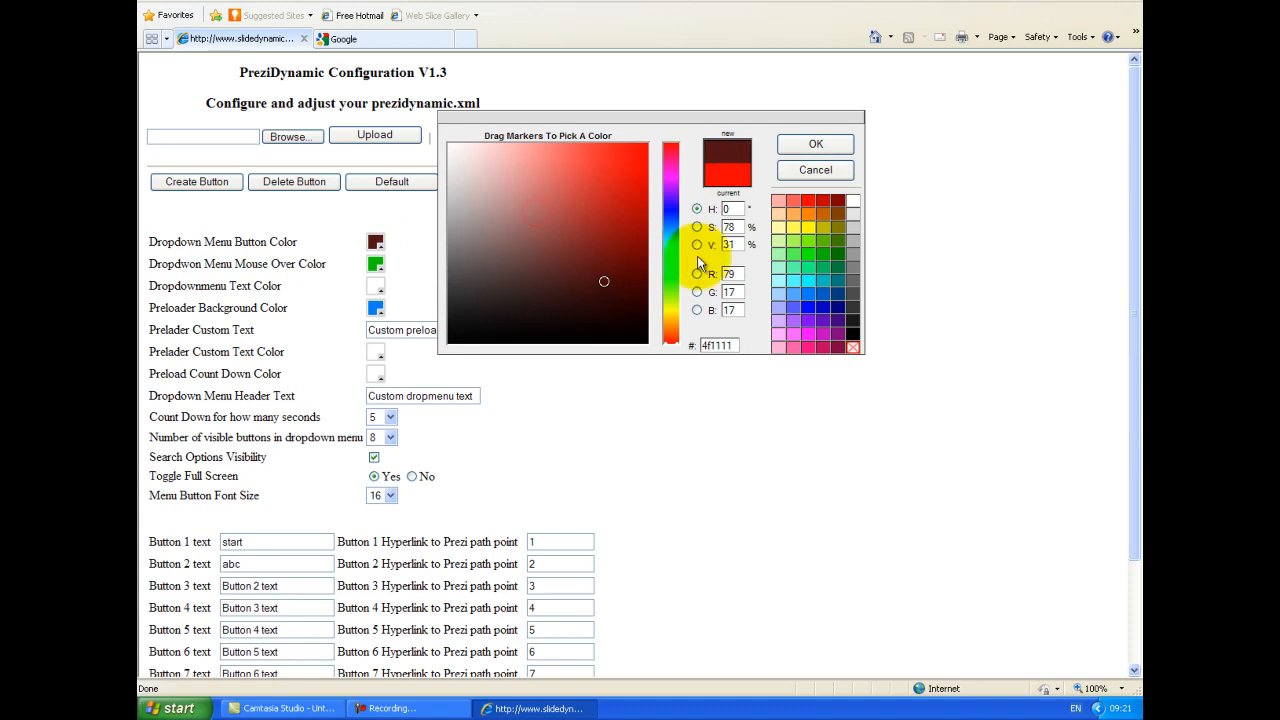
left_click(811, 234)
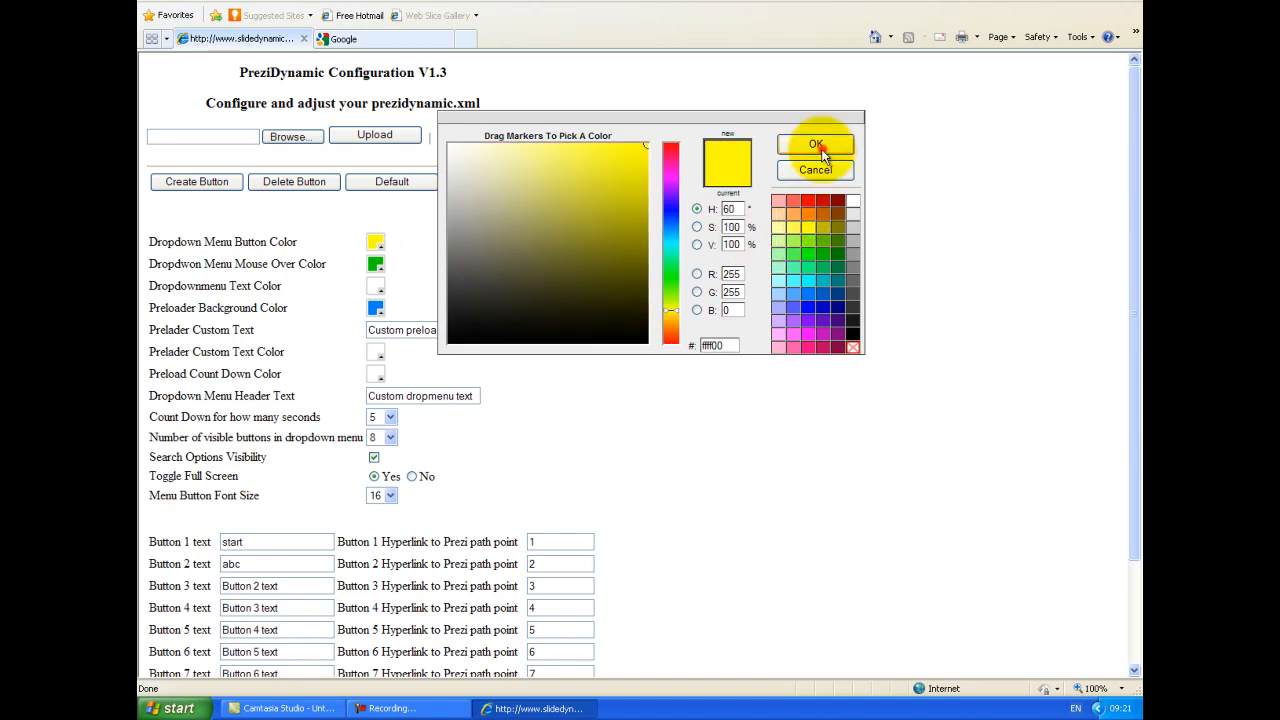
left_click(816, 144)
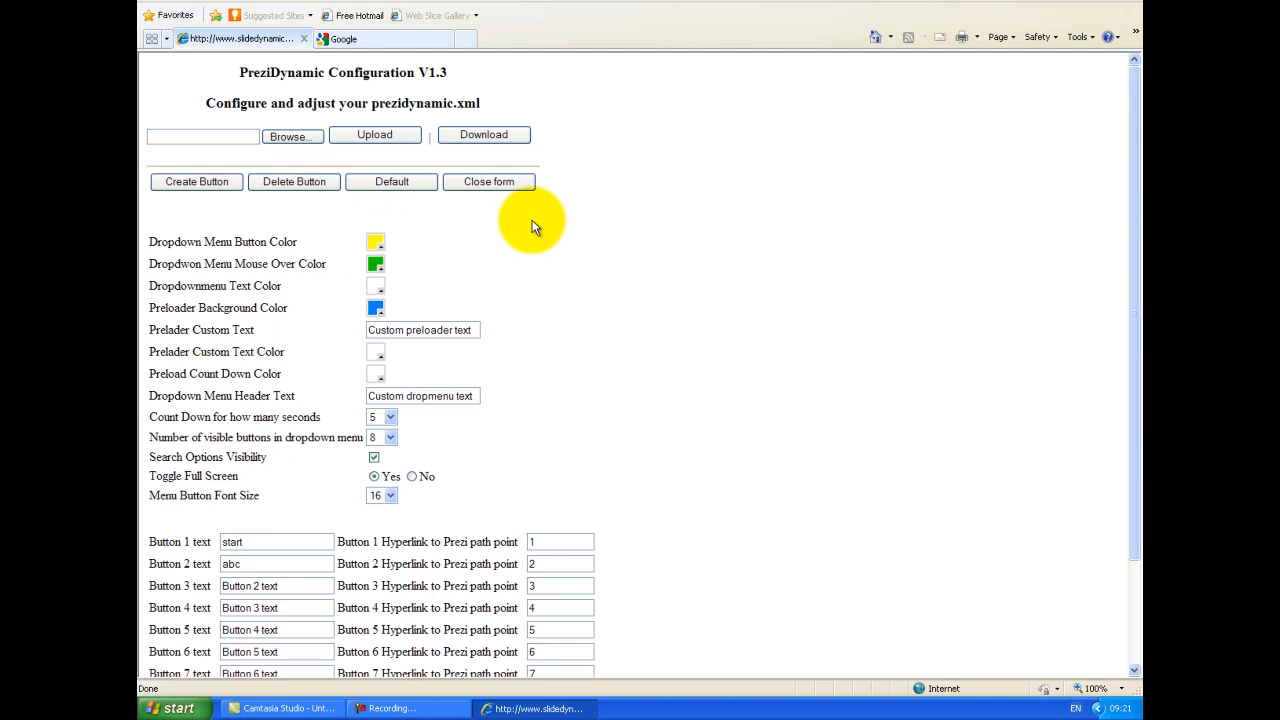
Set the dropdown menu's mouse-over color to a bright pink swatch and accept it
left_click(377, 265)
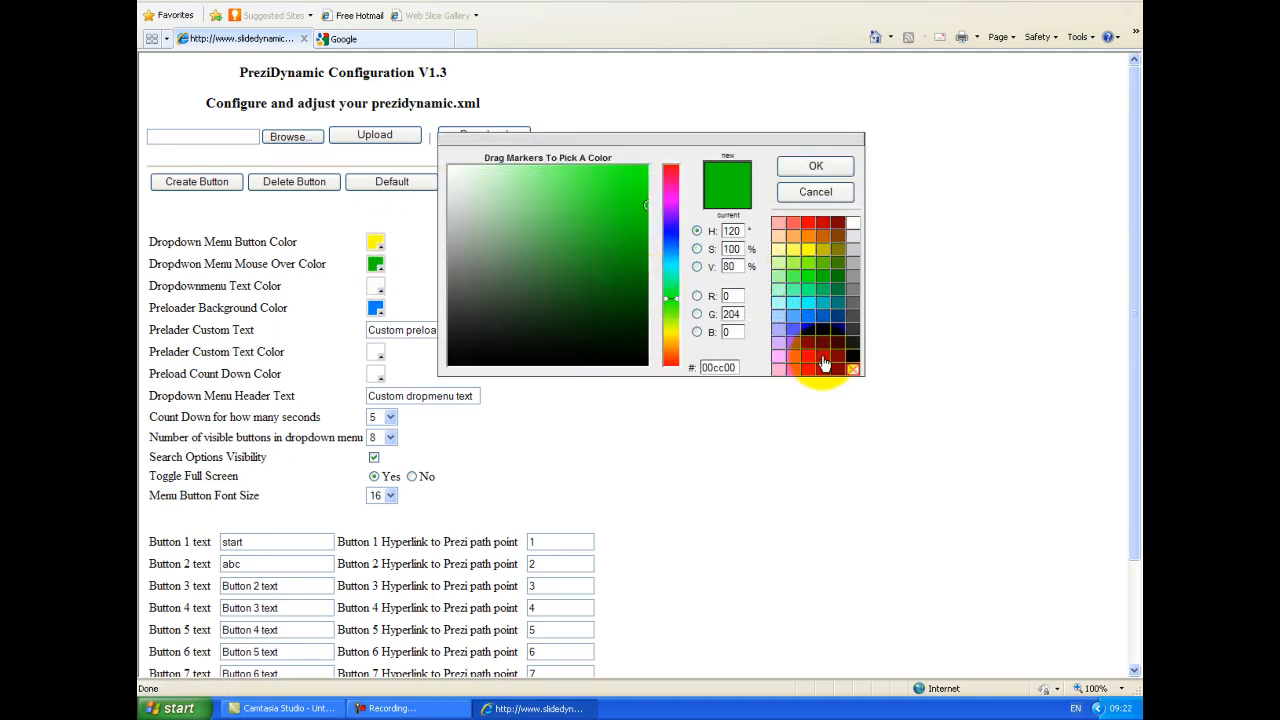
left_click(808, 370)
left_click(811, 163)
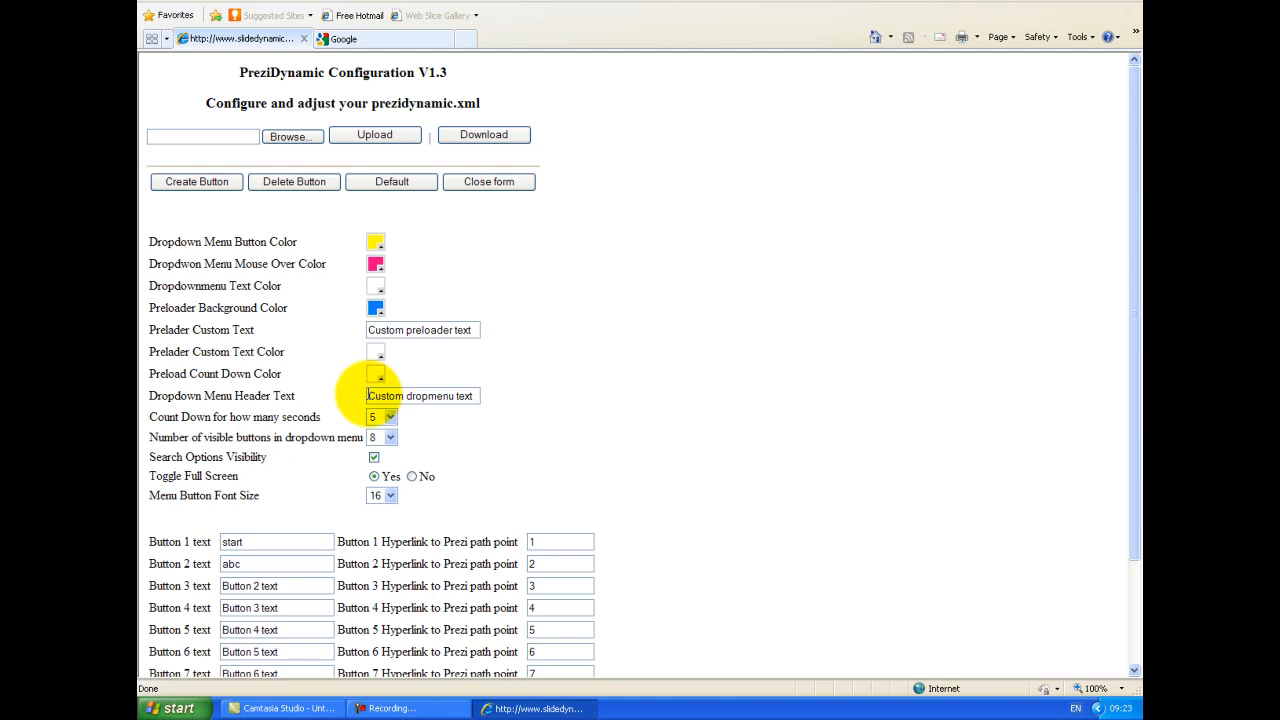
Replace the Dropdown Menu Header Text with "My menu heading"
left_click(464, 394)
left_click_drag(464, 394, 368, 396)
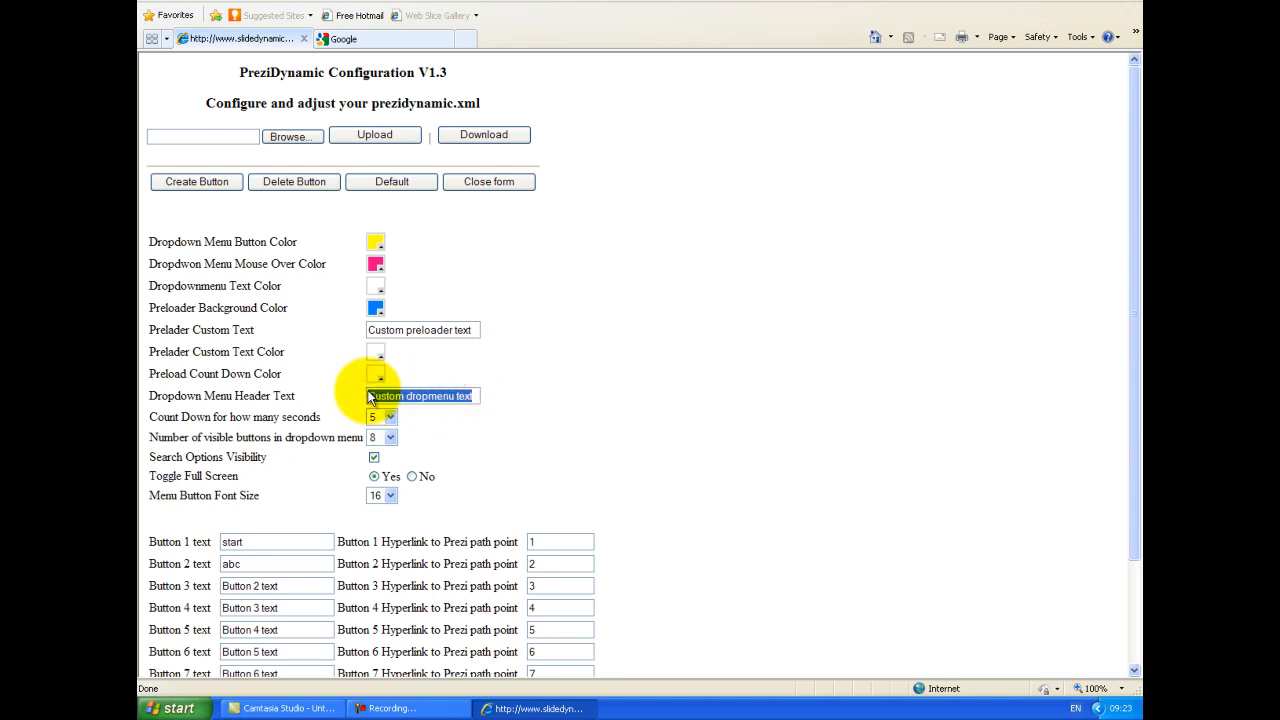
type("My ")
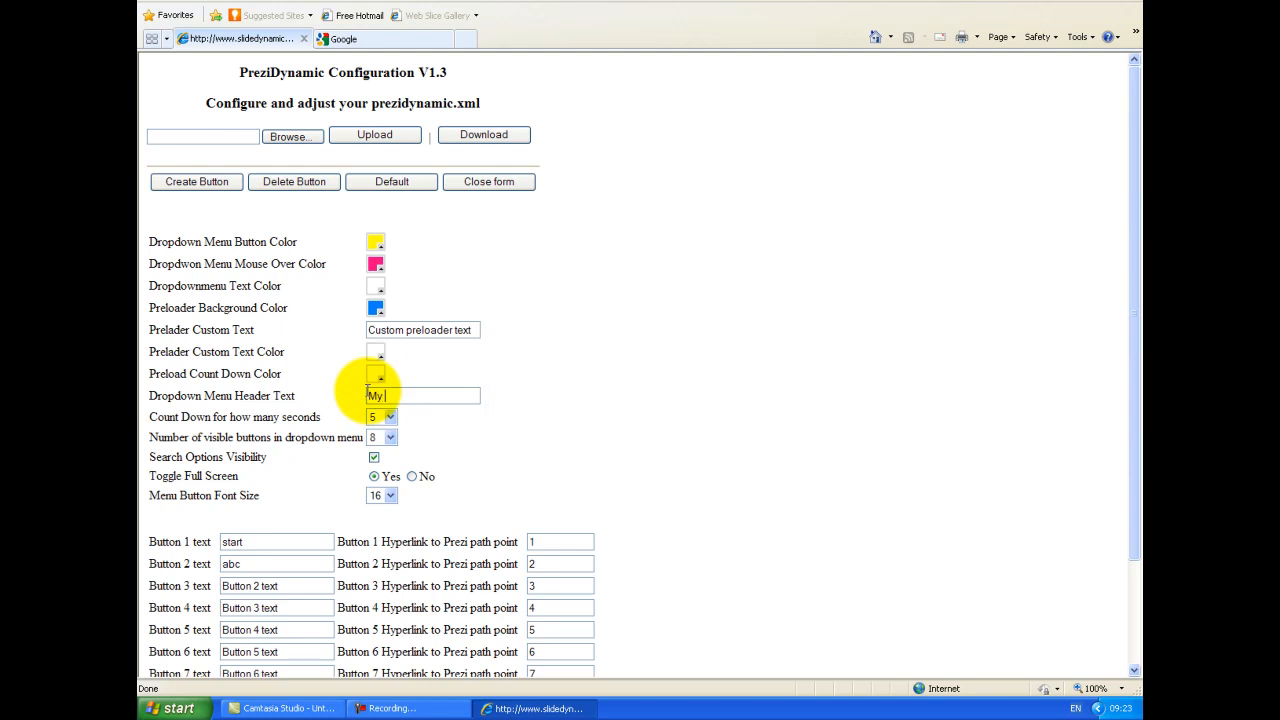
type("menu heading")
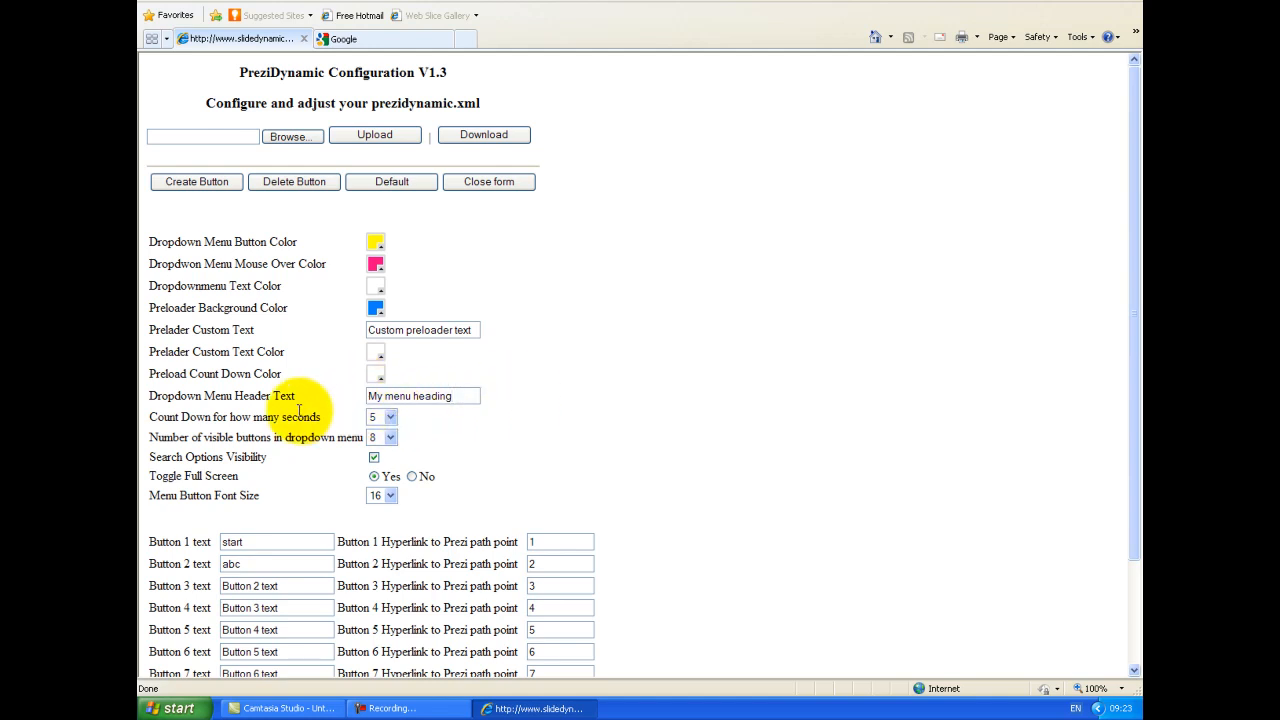
Look through the available values for the countdown seconds and for the number of visible buttons in the dropdown menu
left_click(392, 416)
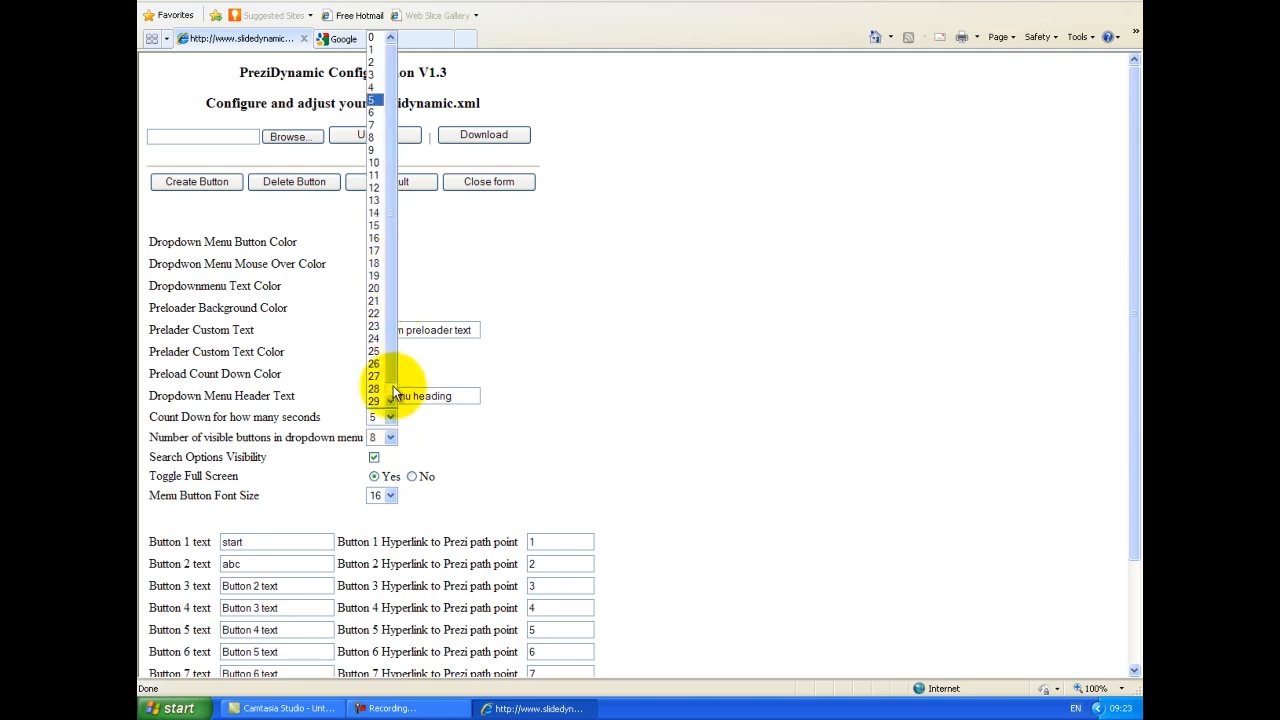
left_click(390, 417)
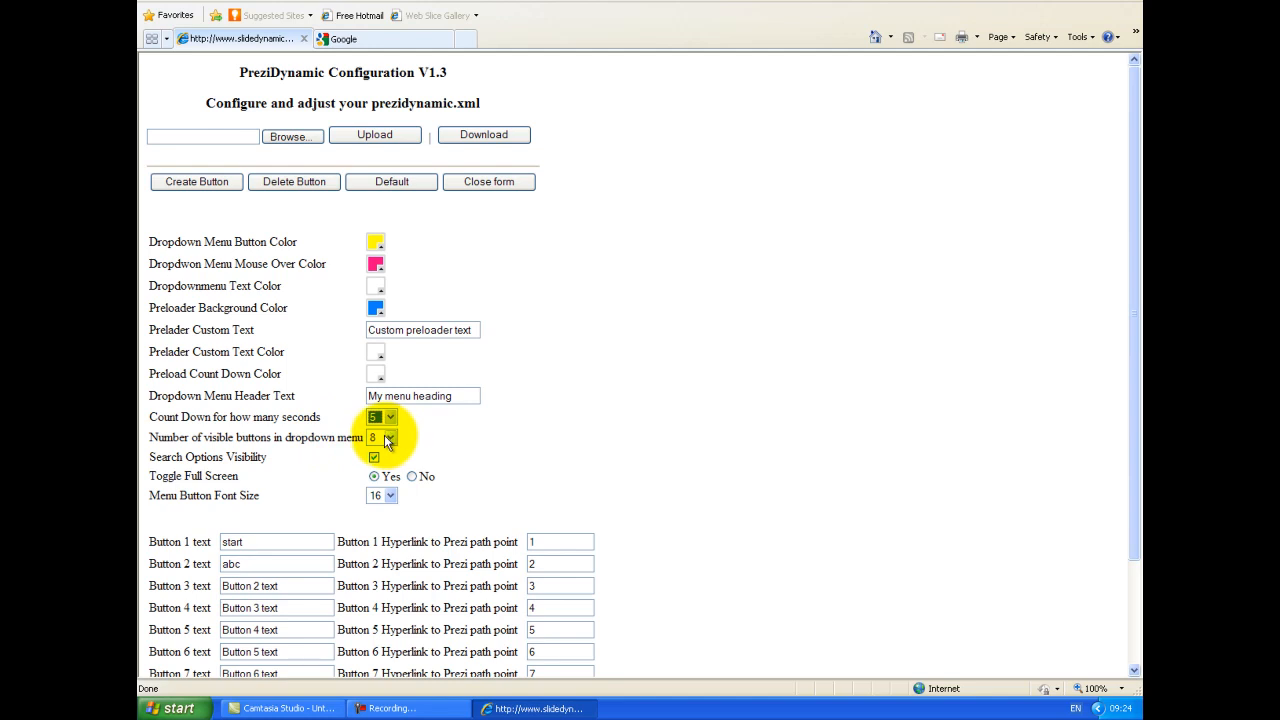
left_click(389, 438)
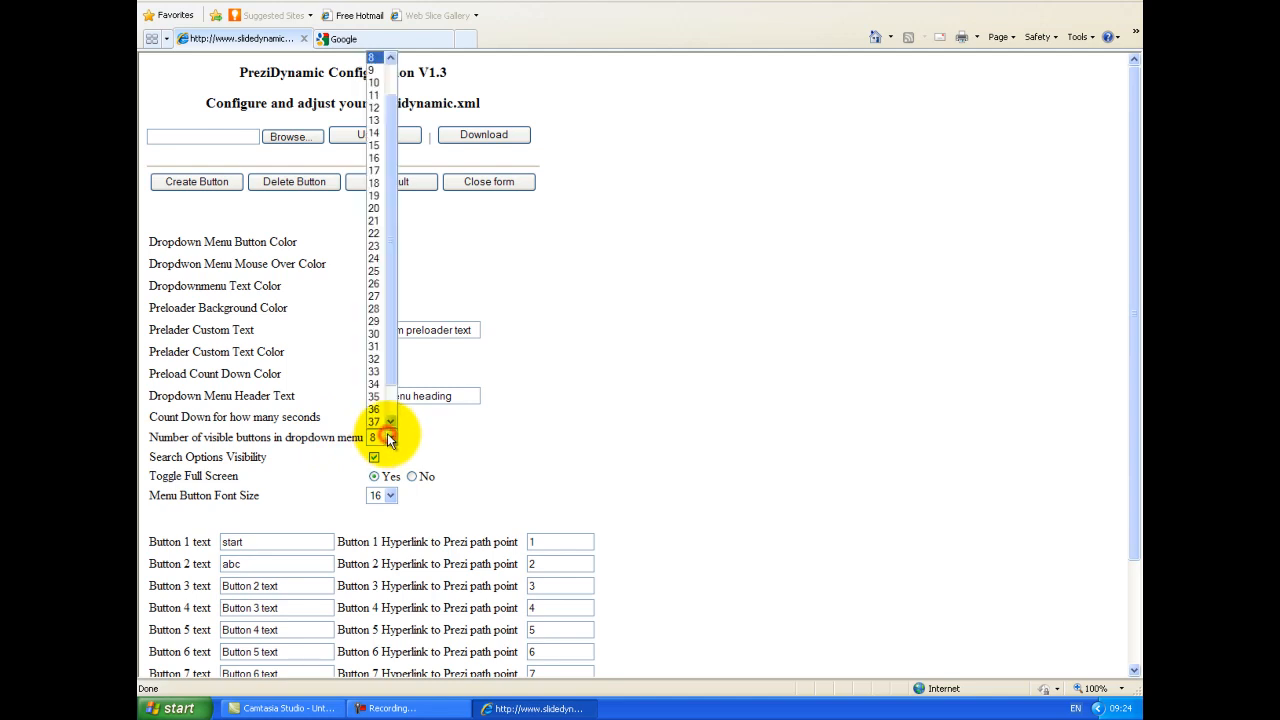
scroll(385, 398, "up", 1)
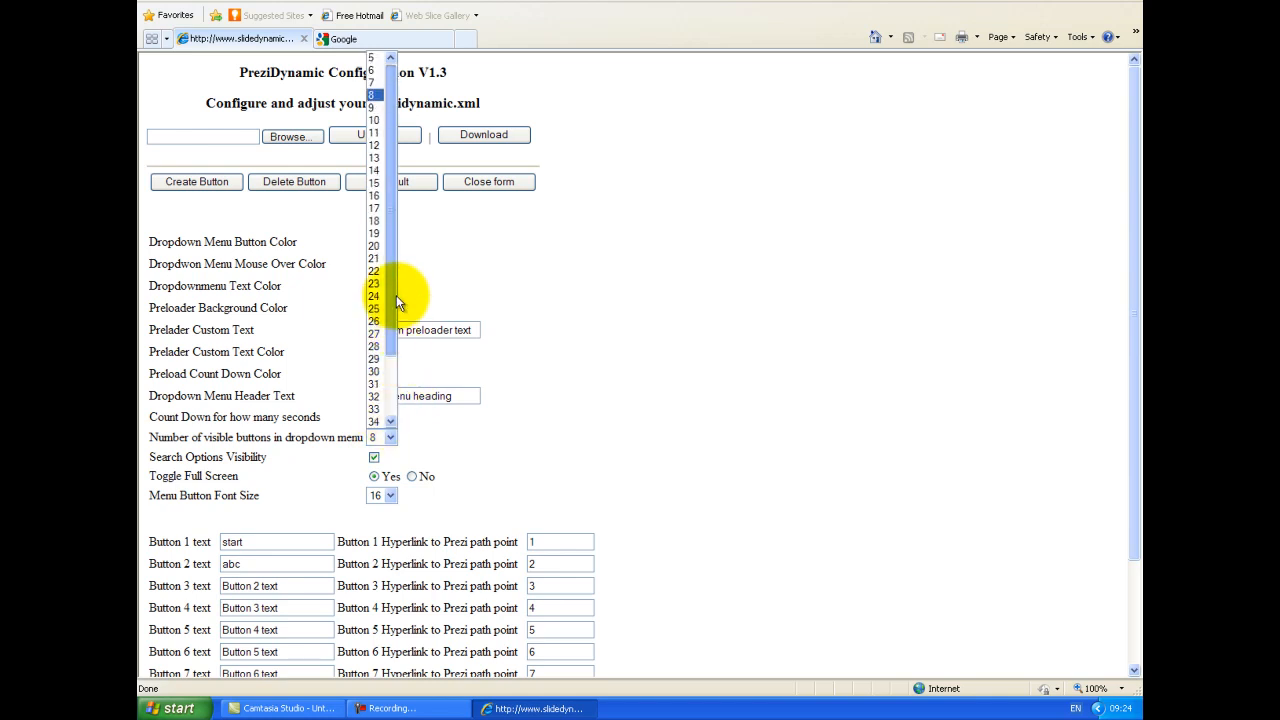
left_click(389, 437)
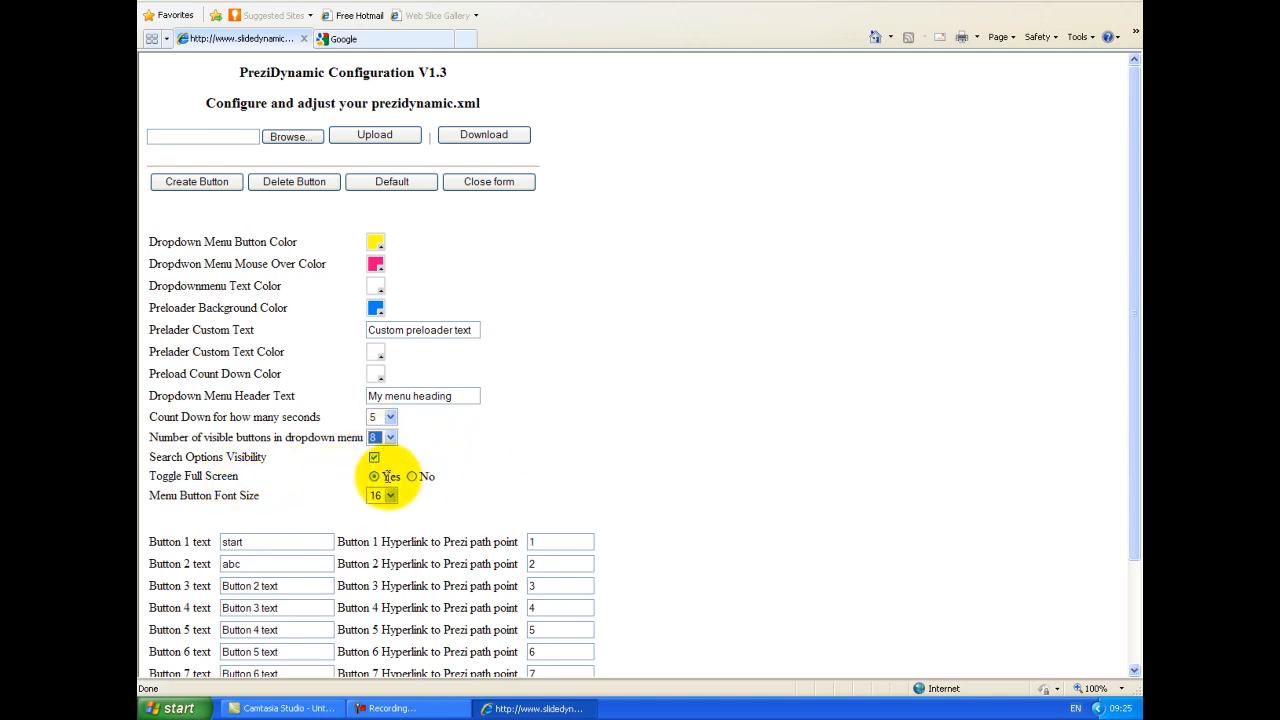
Set Toggle Full Screen to No and choose 16 as the Menu Button Font Size
left_click(411, 476)
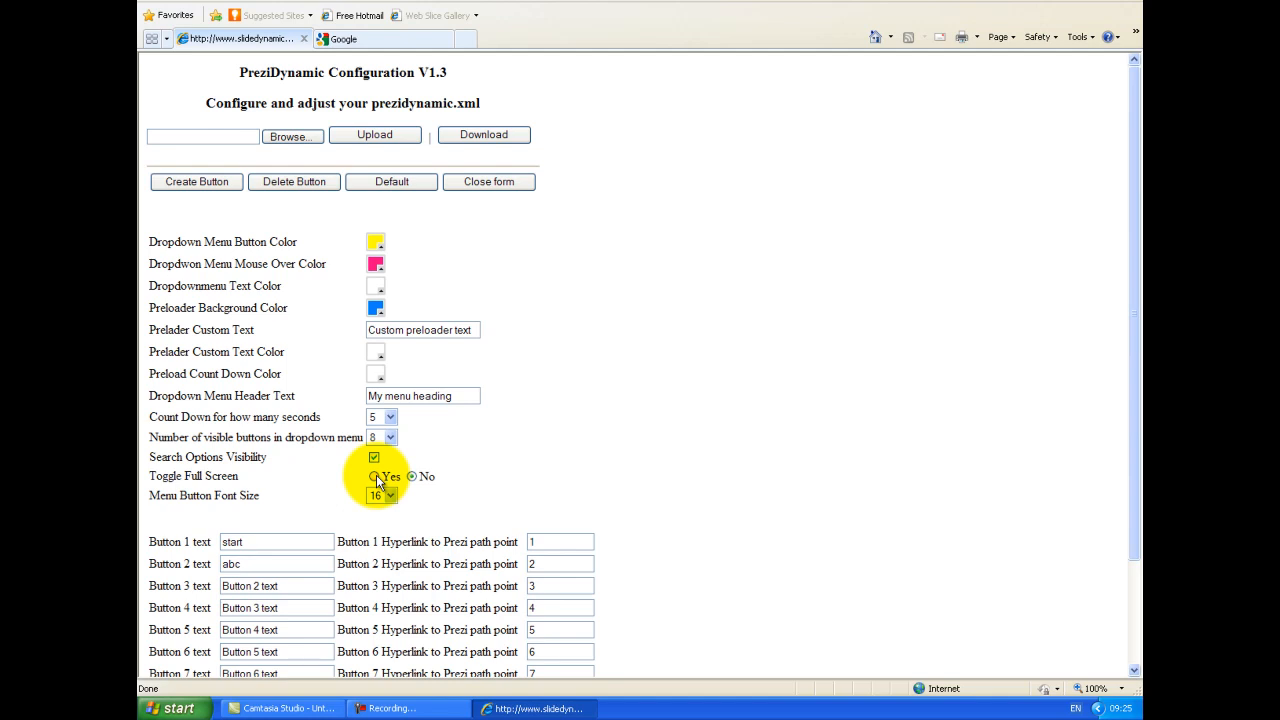
left_click(375, 477)
left_click(411, 477)
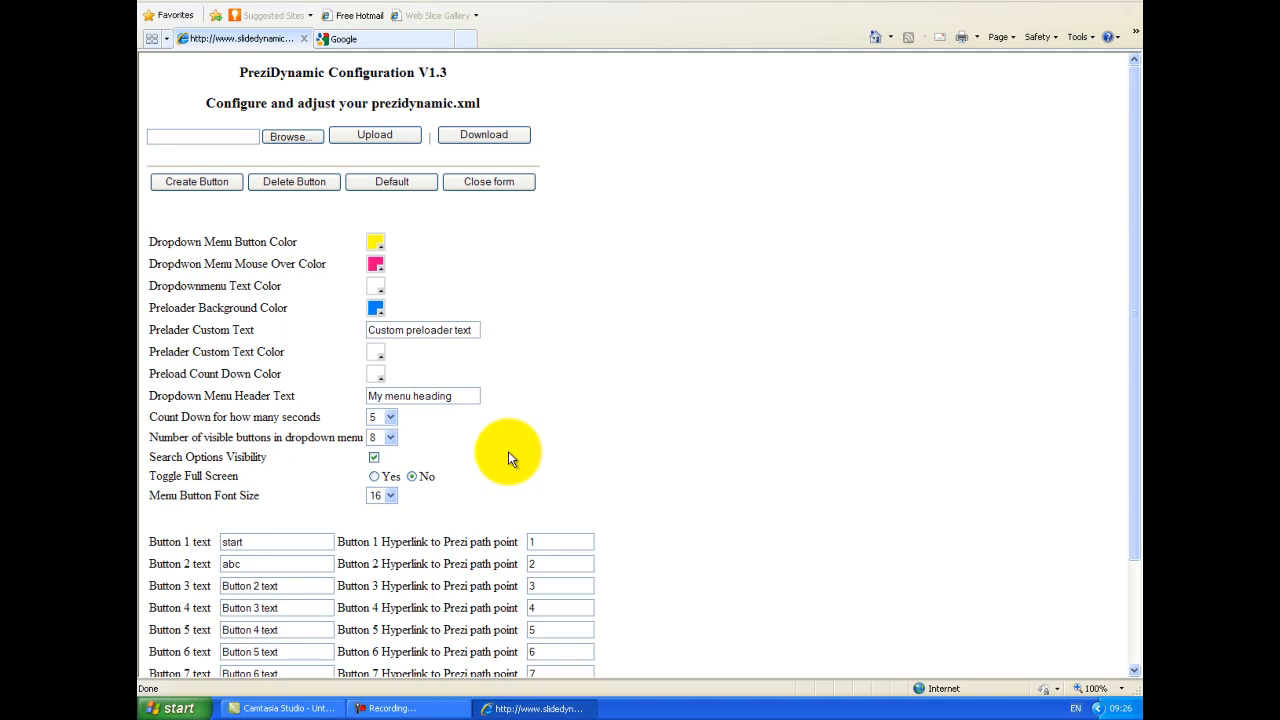
left_click(390, 496)
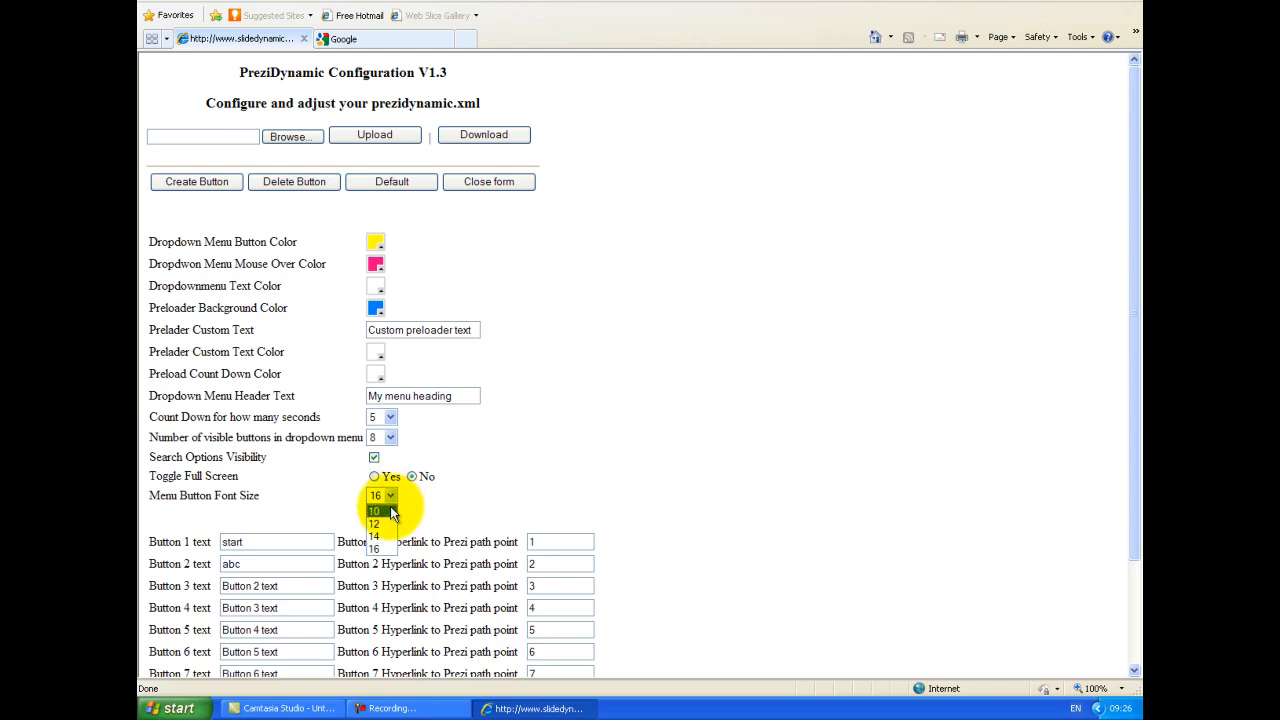
left_click(380, 547)
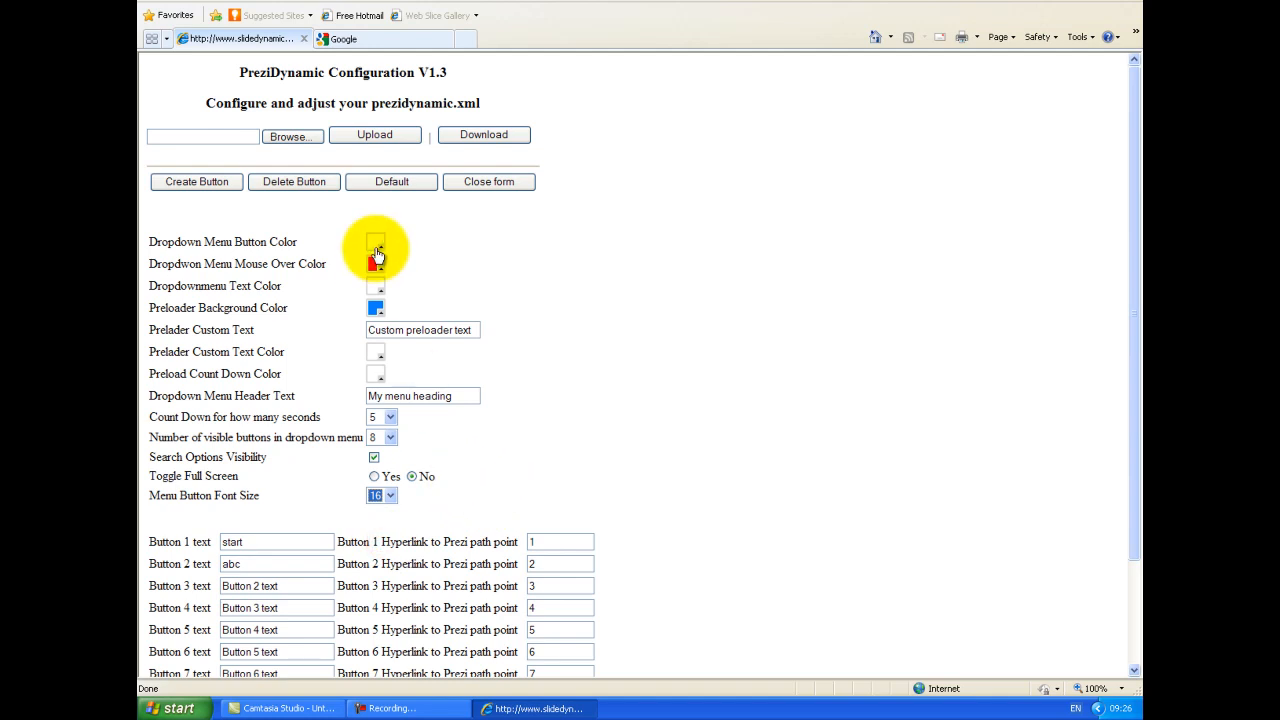
Replace the Button 1 text with "Welccome"
left_click_drag(1133, 282, 1134, 395)
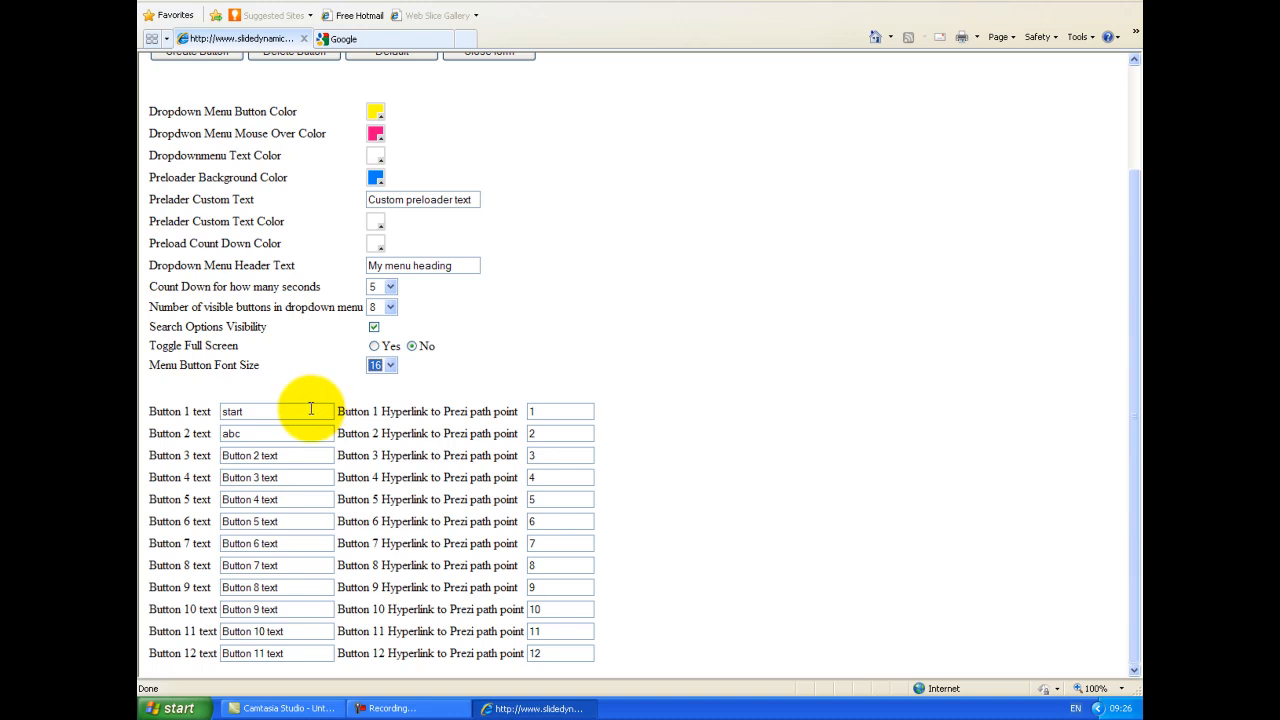
left_click_drag(245, 410, 183, 408)
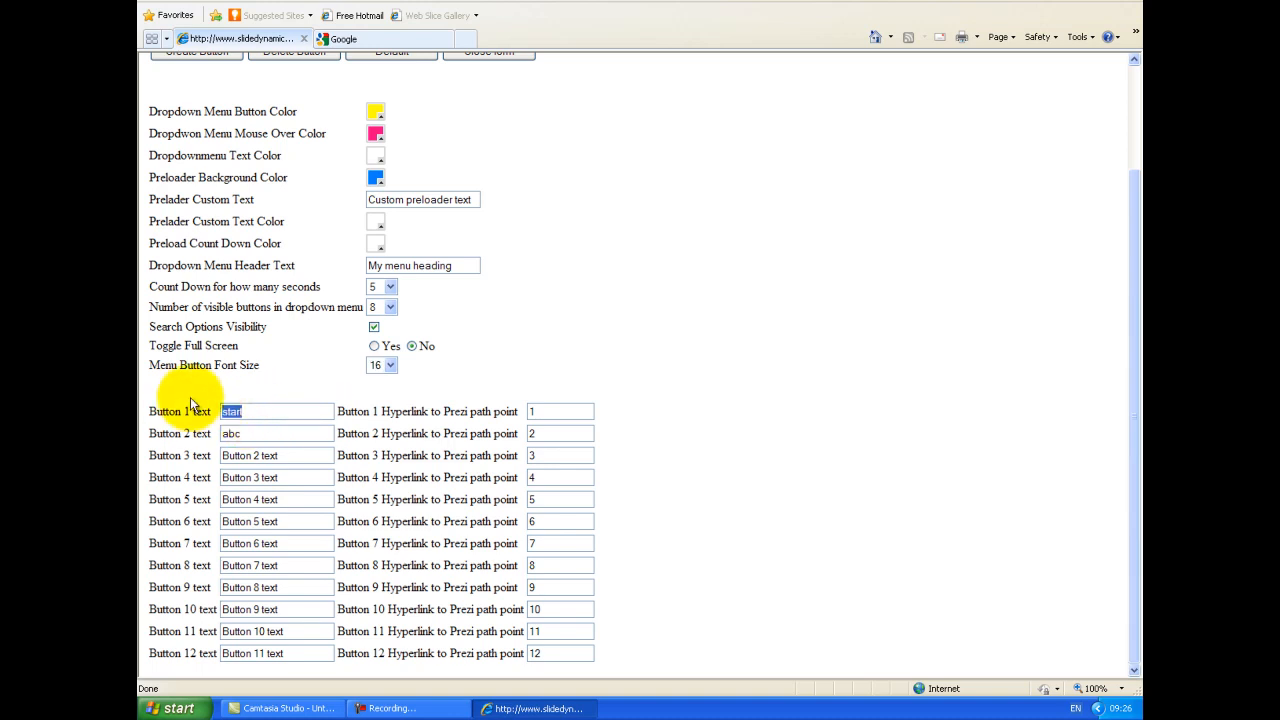
type("Welcvom")
key("BackSpace")
key("BackSpace")
key("BackSpace")
key("BackSpace")
type("lcome")
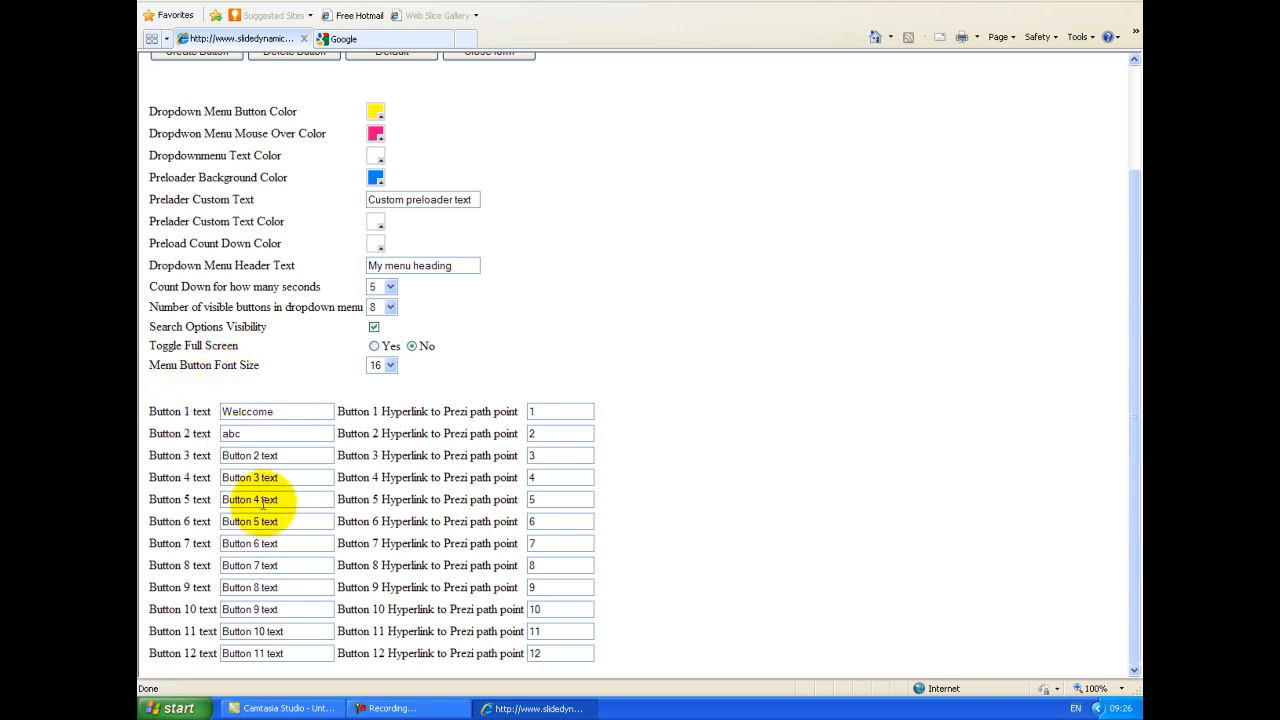
Replace the Button 2 text with "Whatever you want"
left_click_drag(277, 433, 194, 428)
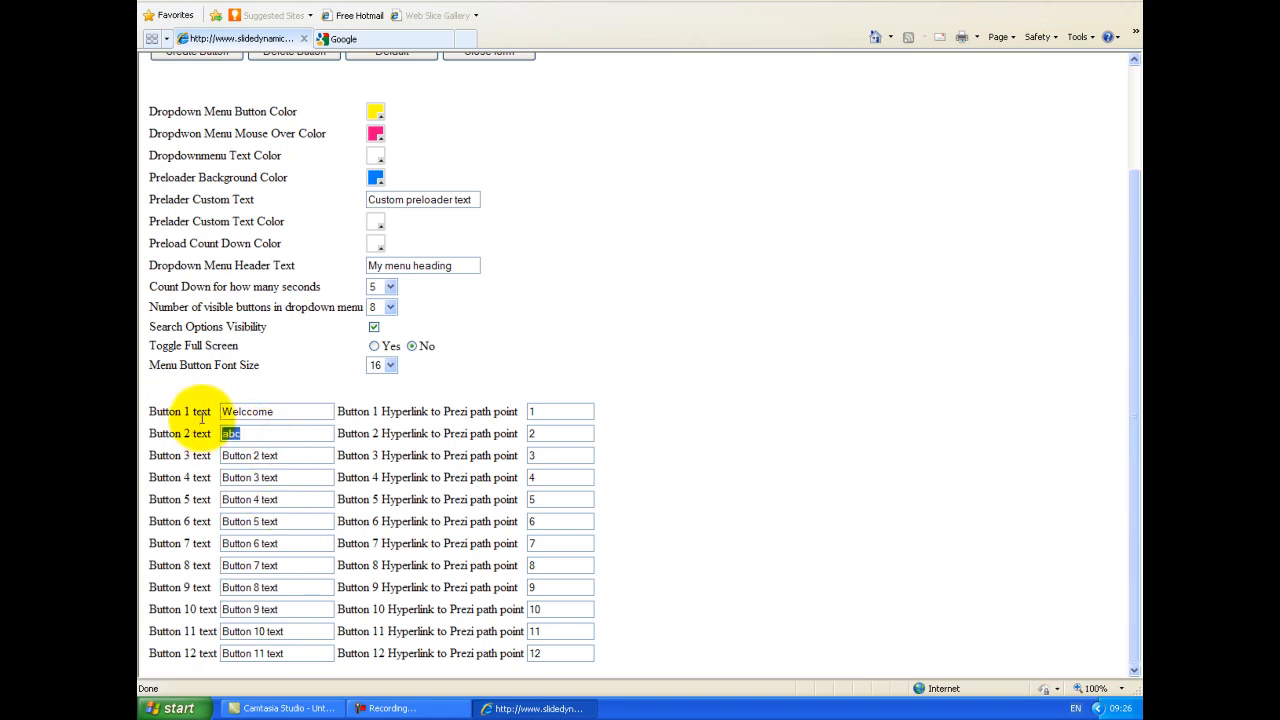
type("What e")
key("BackSpace")
key("BackSpace")
type("ever you want")
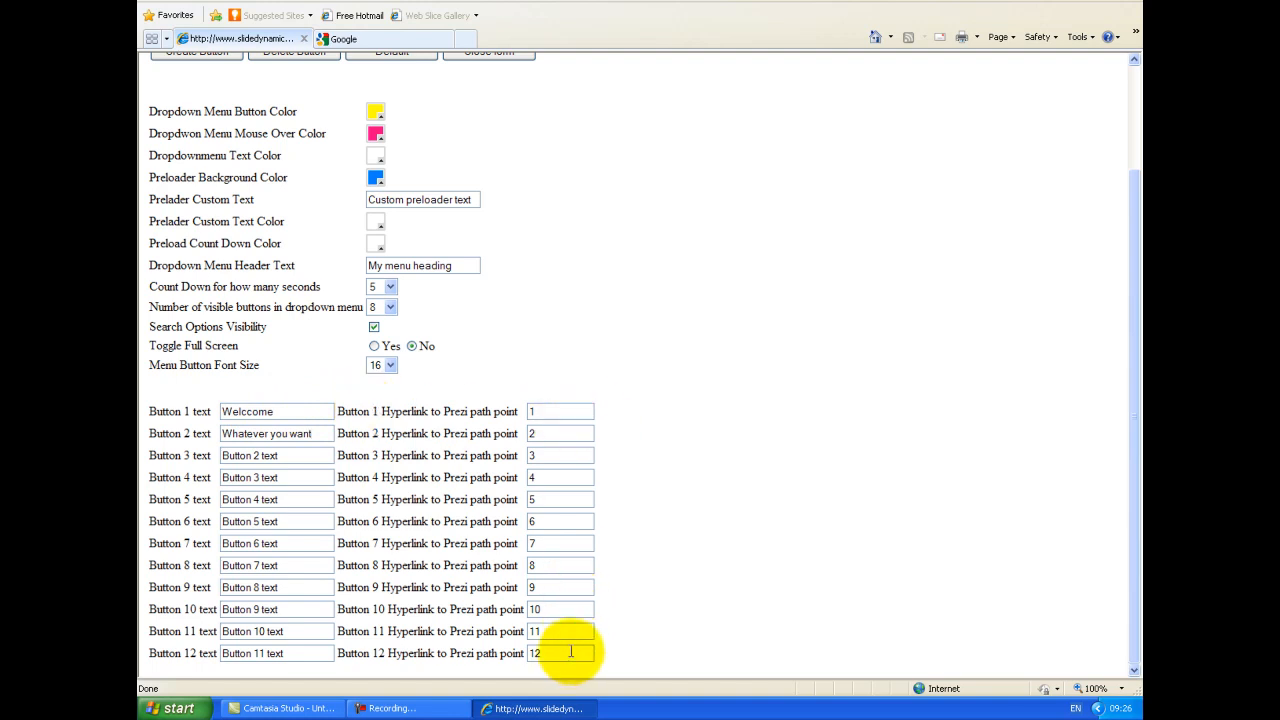
Set the Prezi path point hyperlinks to 10 for Button 1, 100 for Button 2 and 45 for Button 4
double_click(559, 410)
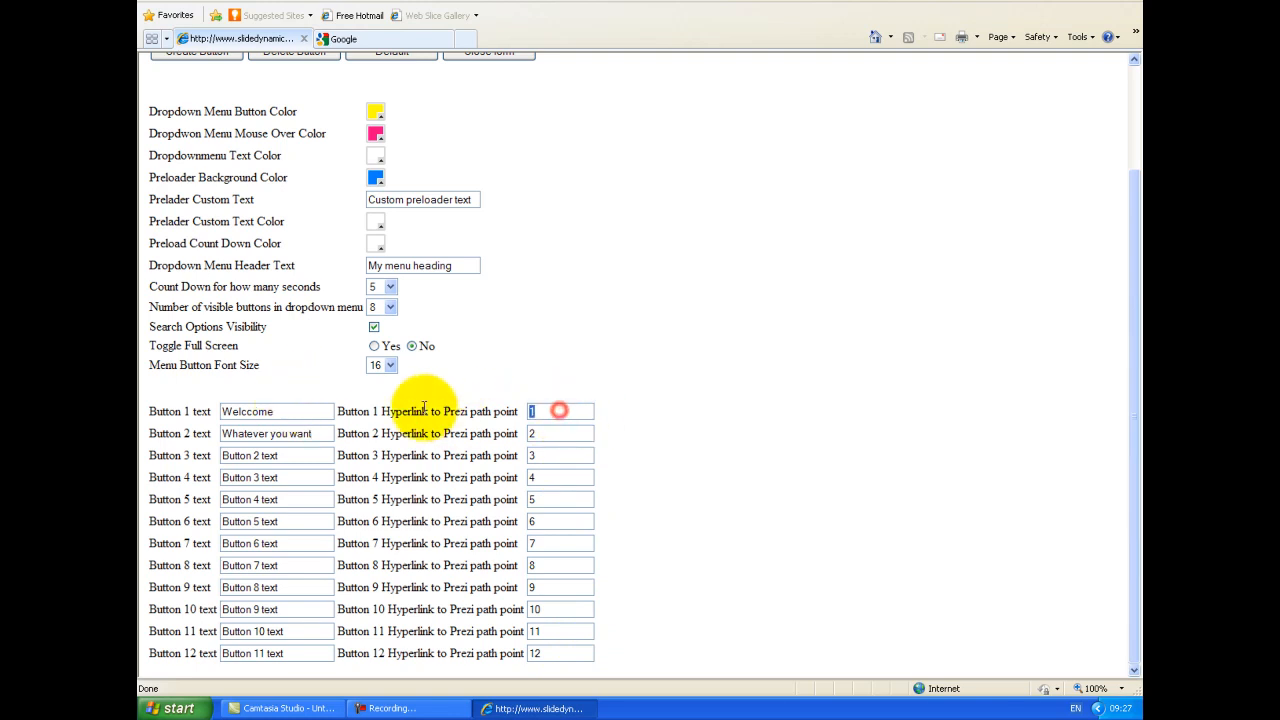
type("10")
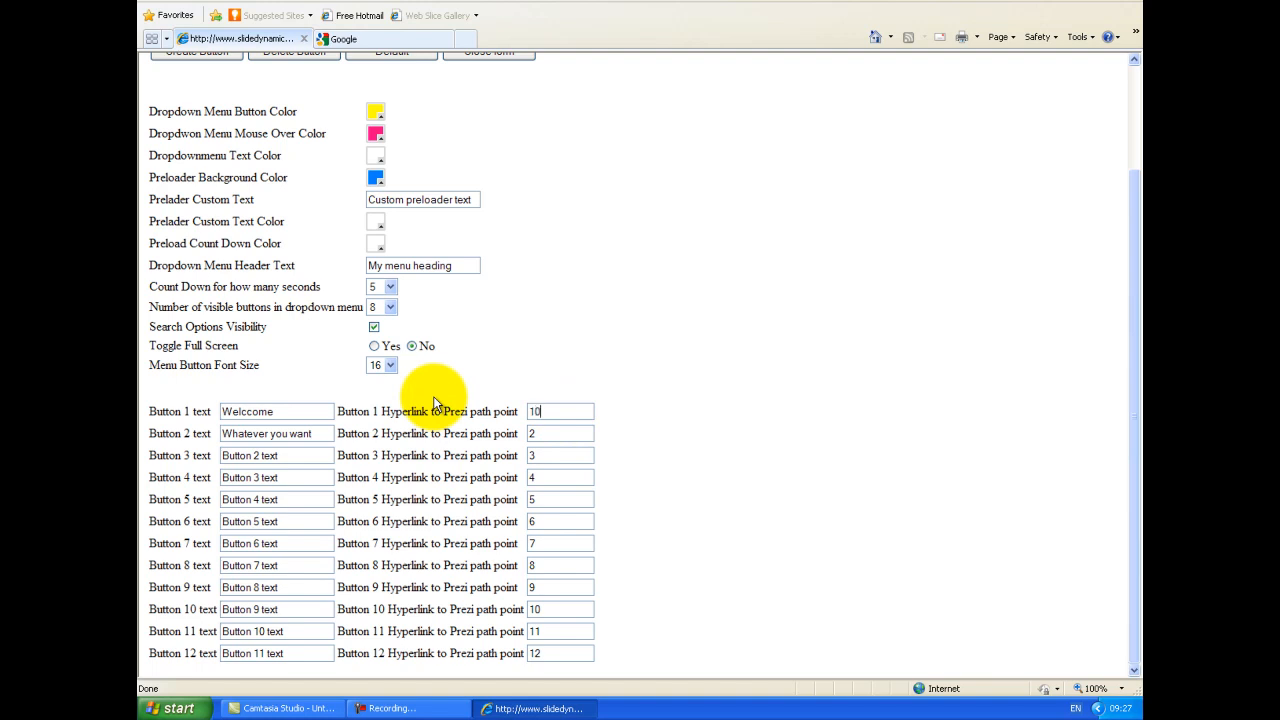
double_click(532, 433)
type("1009")
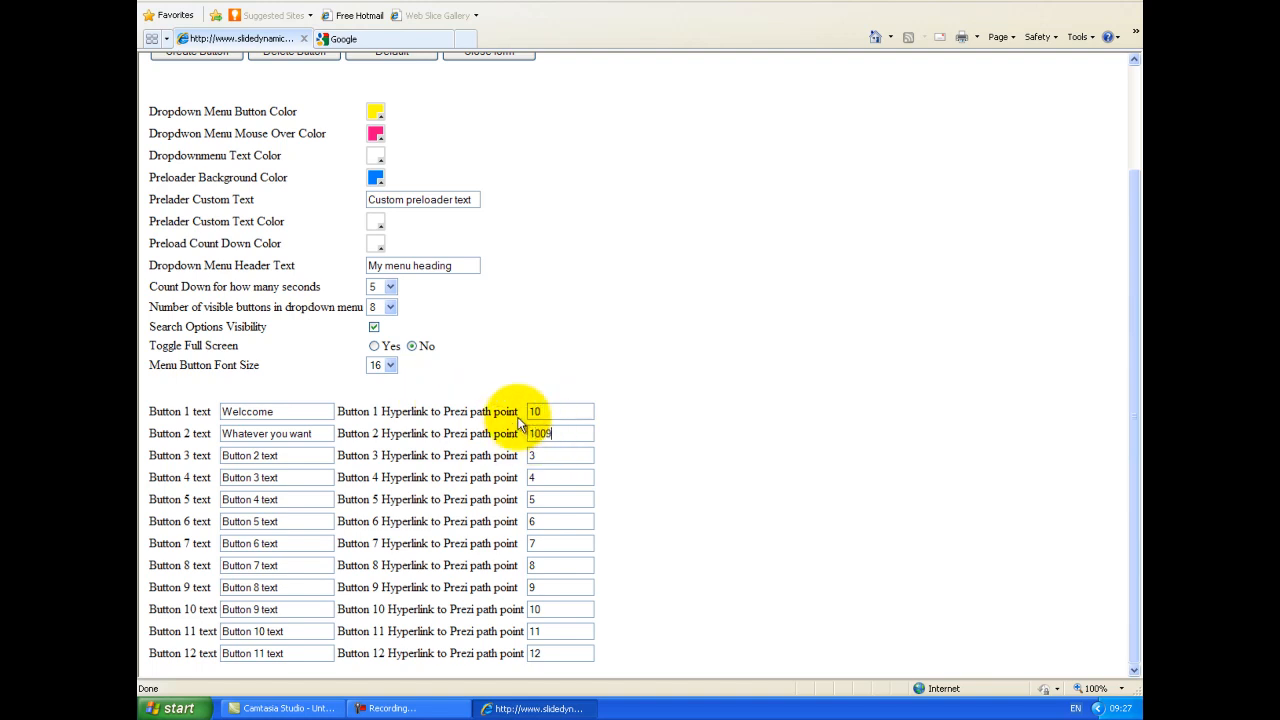
key("BackSpace")
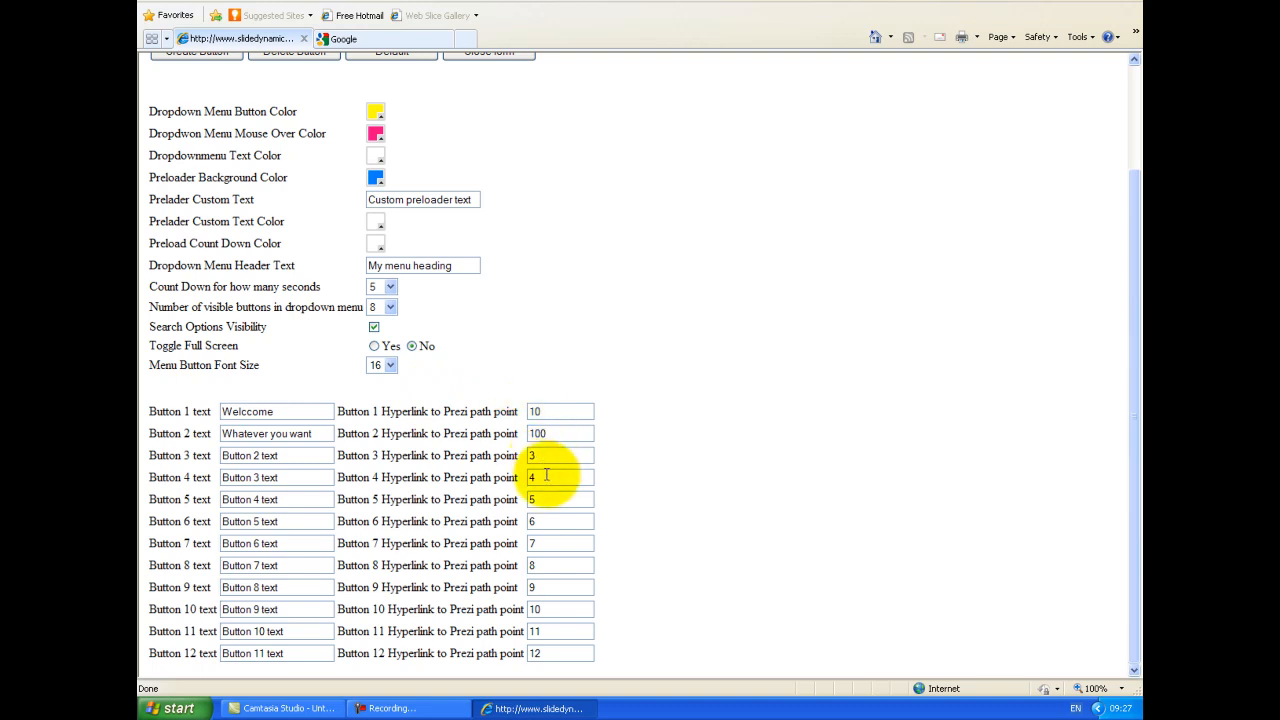
type("5")
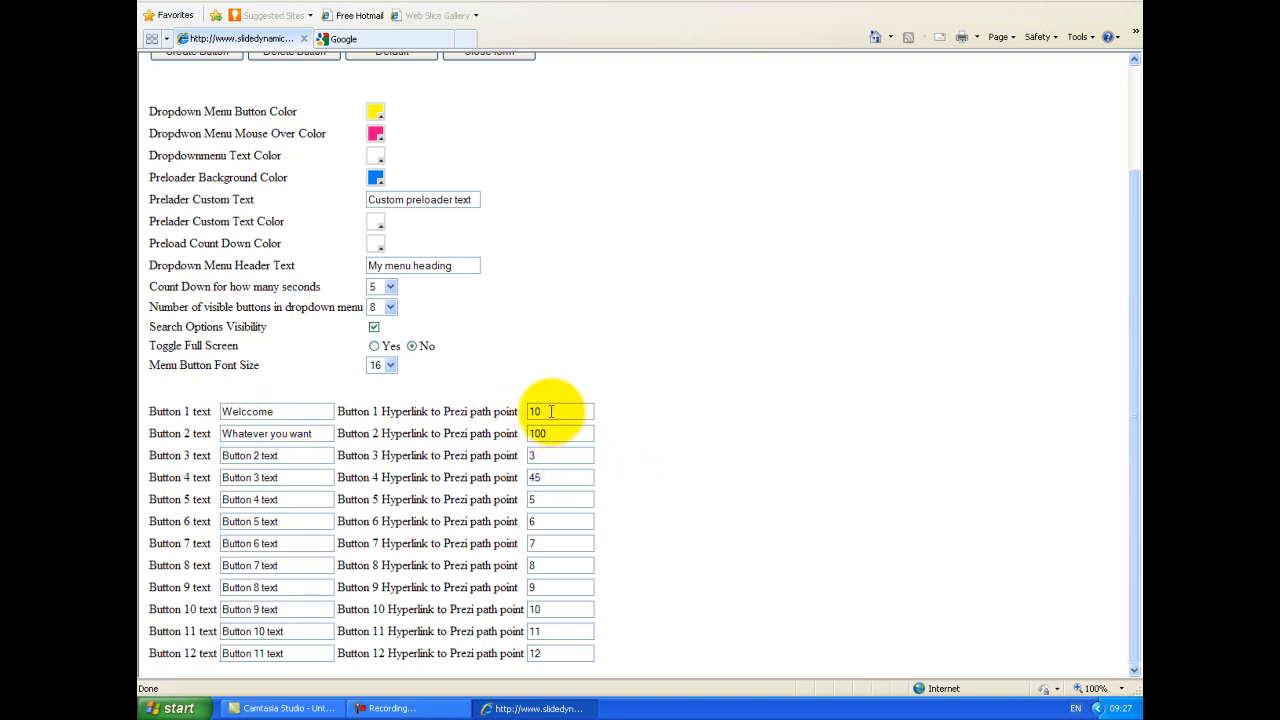
Create three additional menu buttons, Button 13 to Button 15, and check them at the end of the list
left_click_drag(1138, 348, 1141, 428)
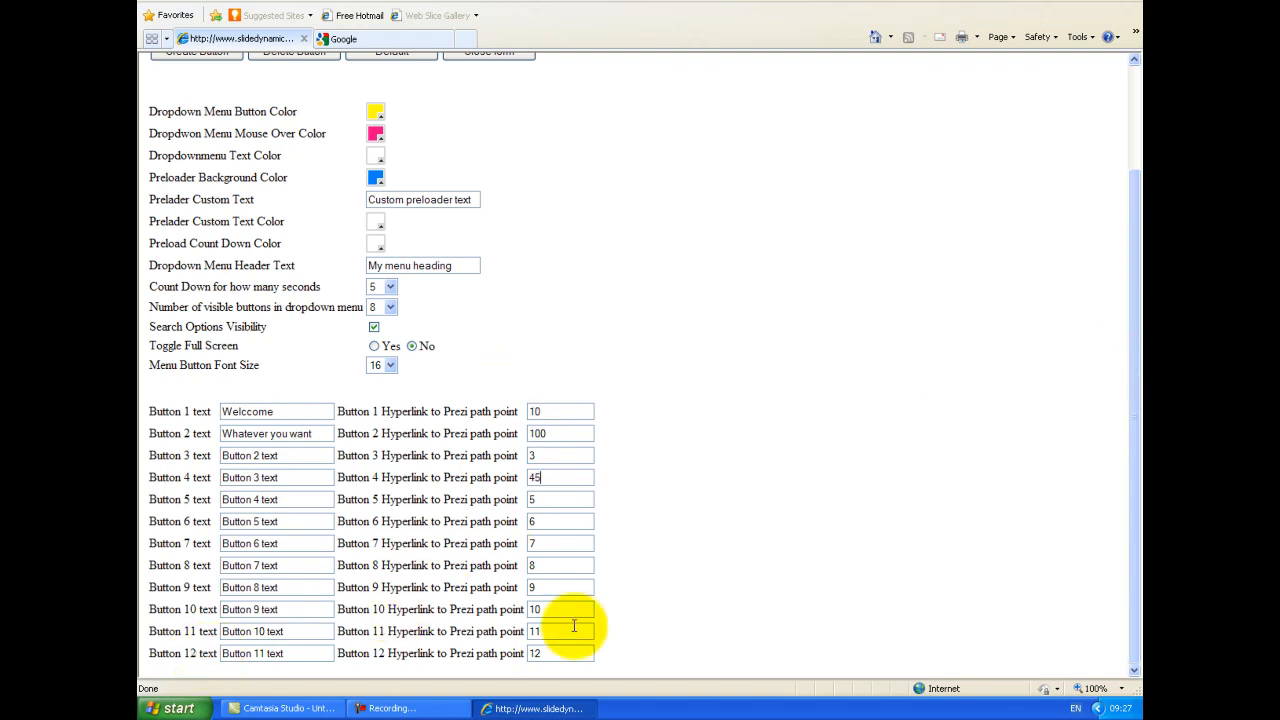
left_click_drag(1137, 472, 1135, 249)
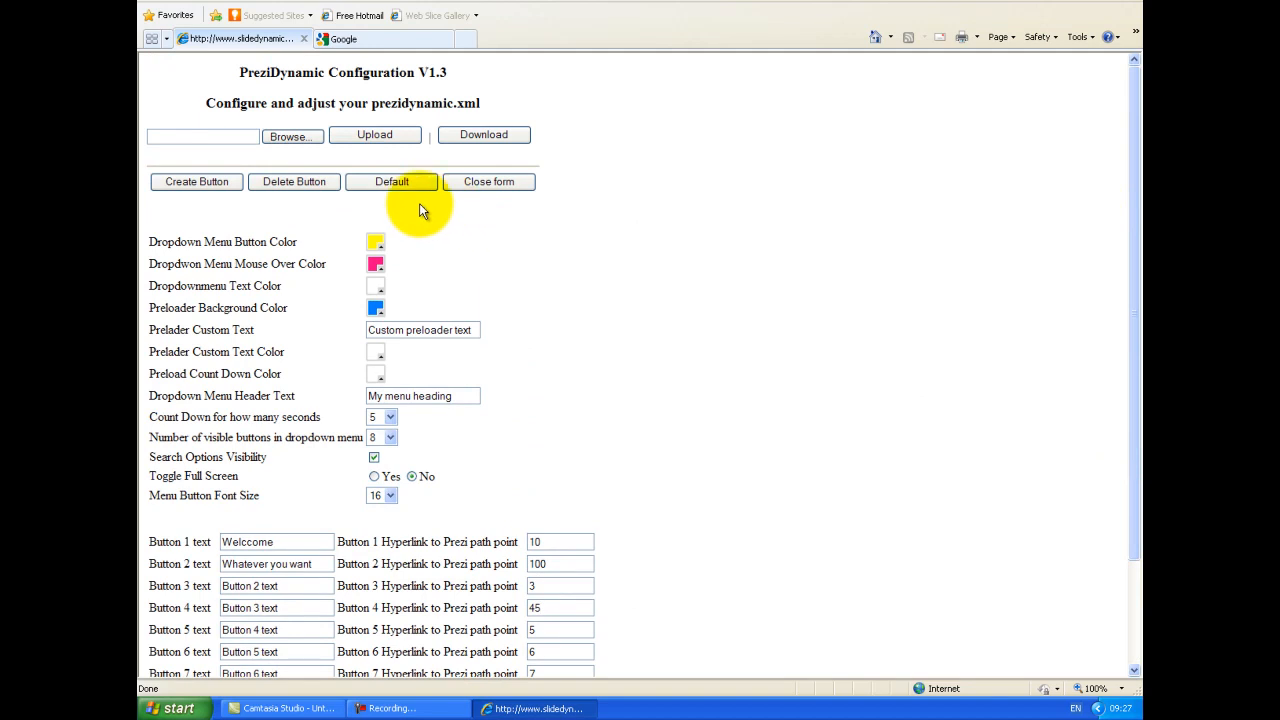
left_click(214, 183)
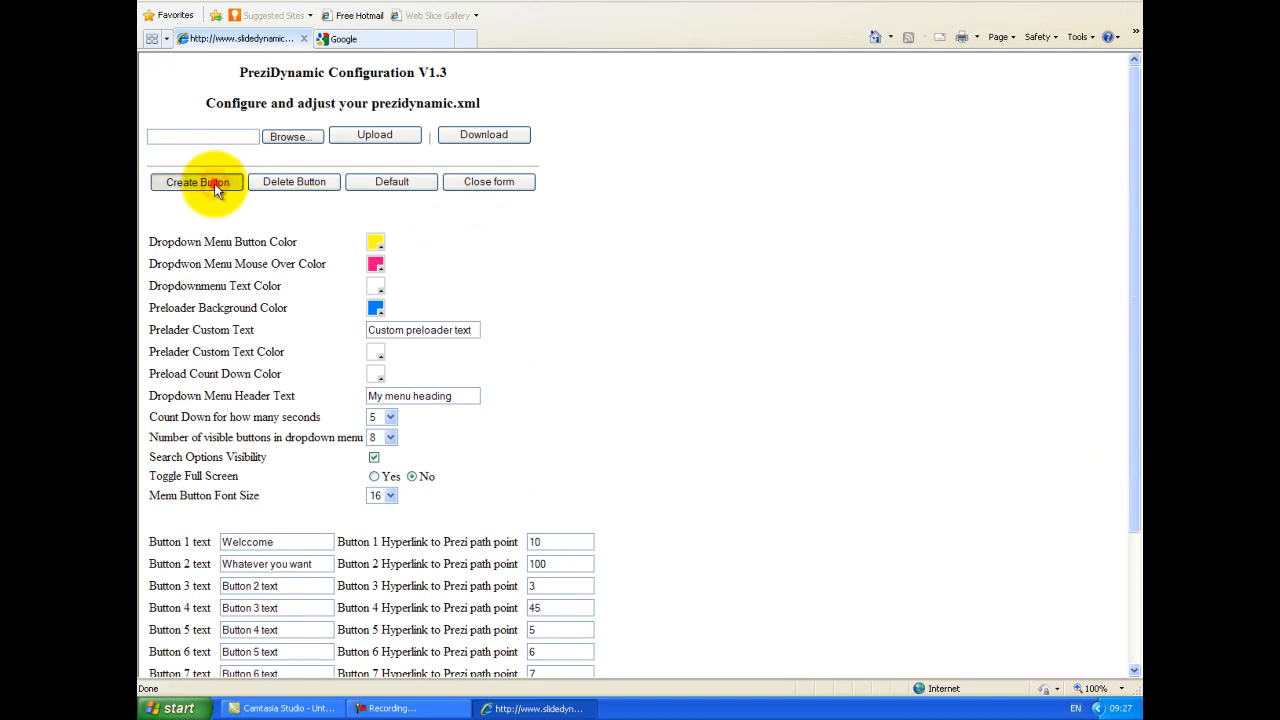
left_click_drag(1134, 300, 1126, 551)
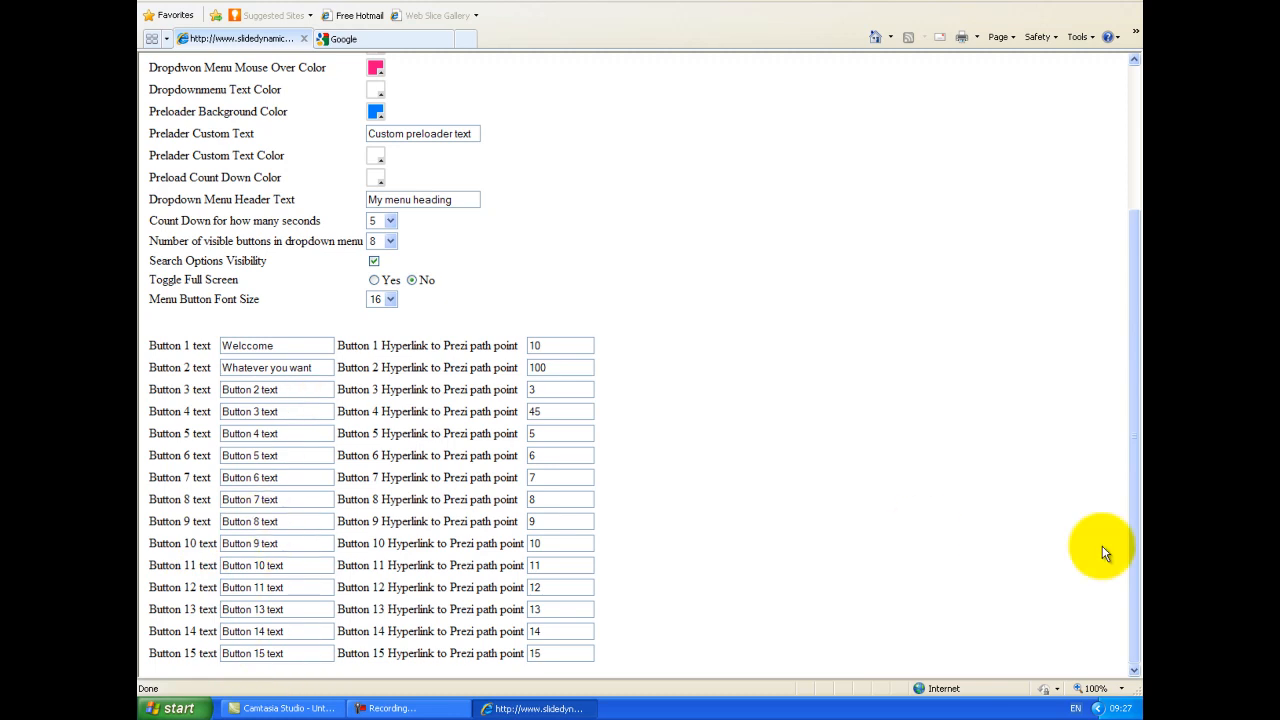
Delete menu buttons from the end of the list until only Buttons 1 to 6 remain
left_click_drag(1134, 524, 1134, 370)
left_click(323, 189)
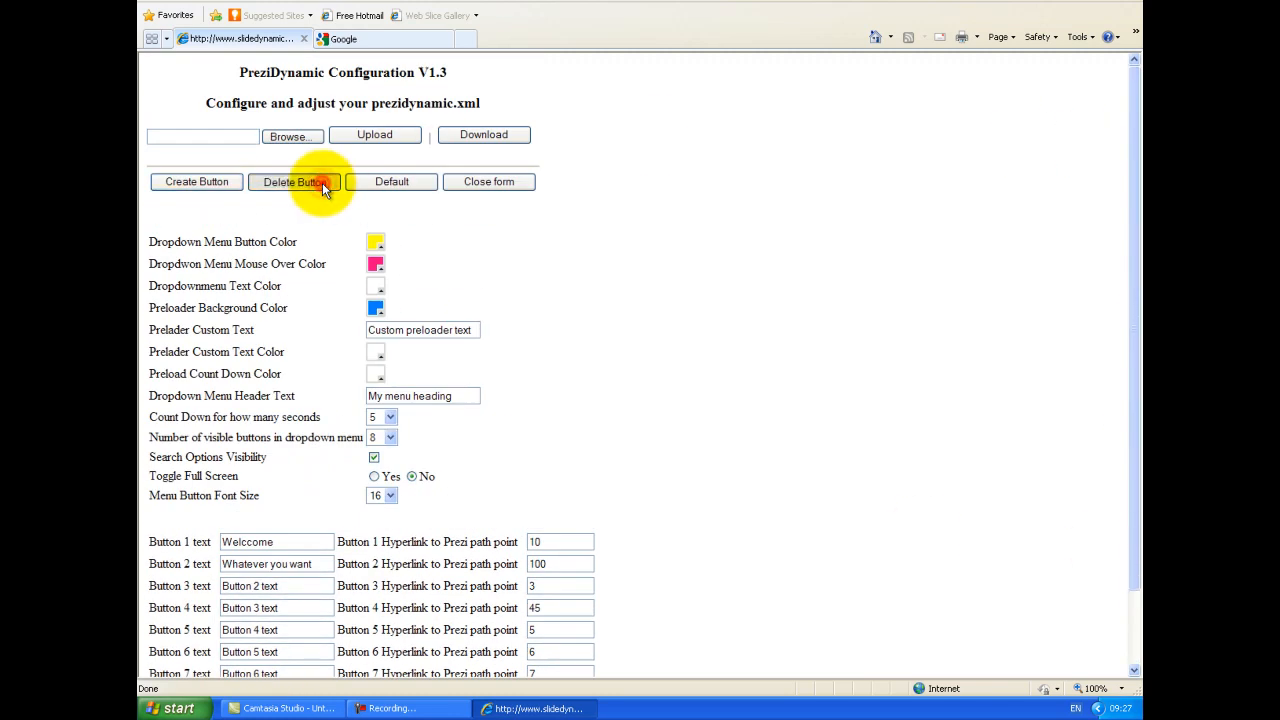
left_click(323, 189)
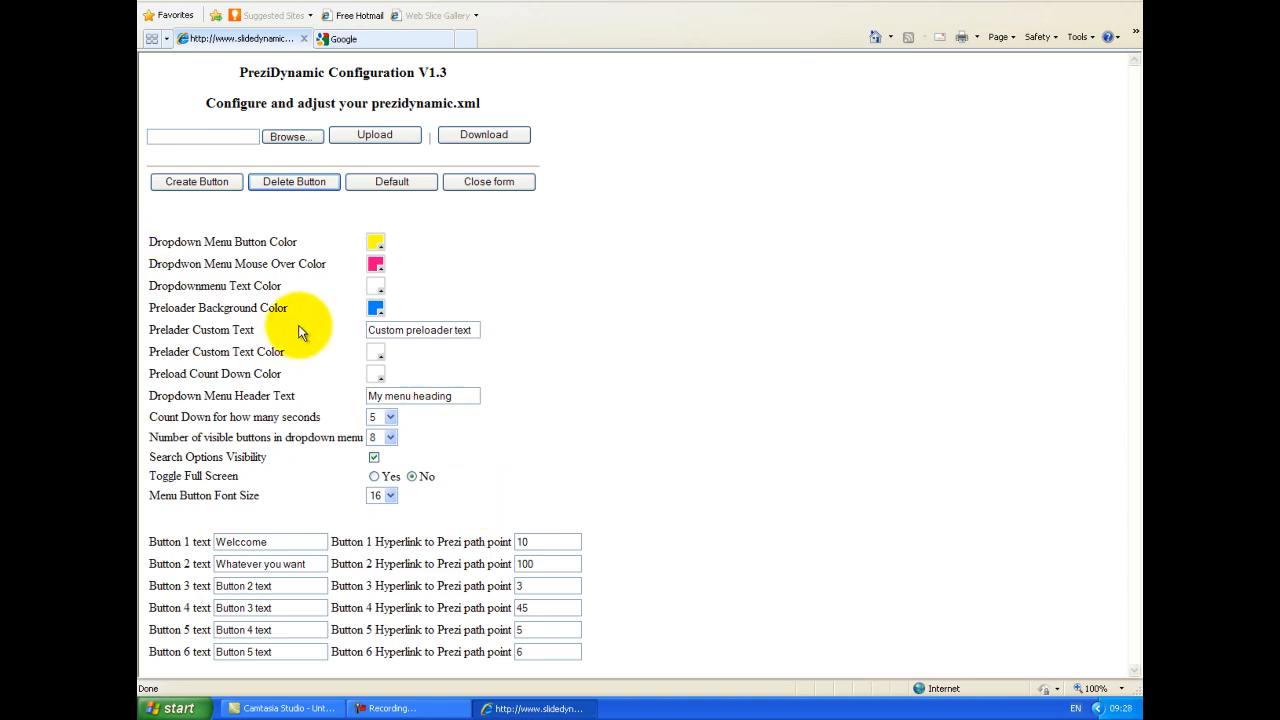
Download the configured settings and save them as prezidynamic.xml in My Documents
left_click(482, 138)
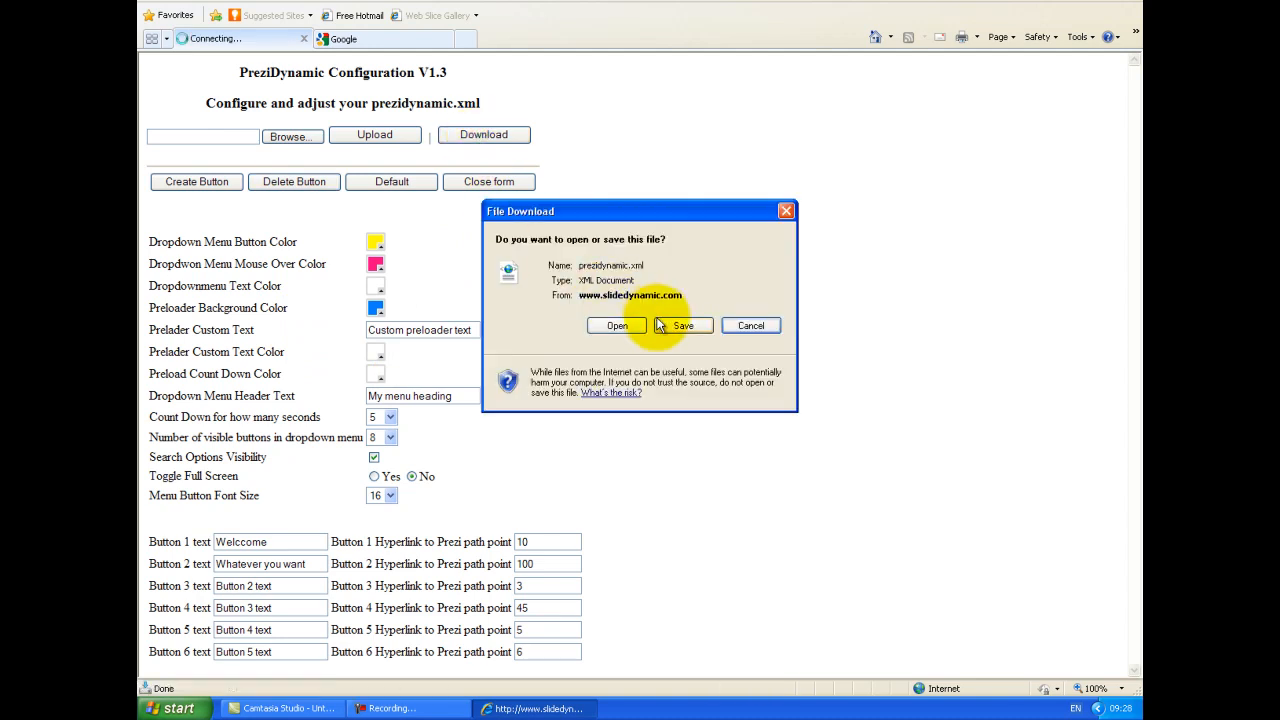
left_click(662, 317)
left_click(882, 483)
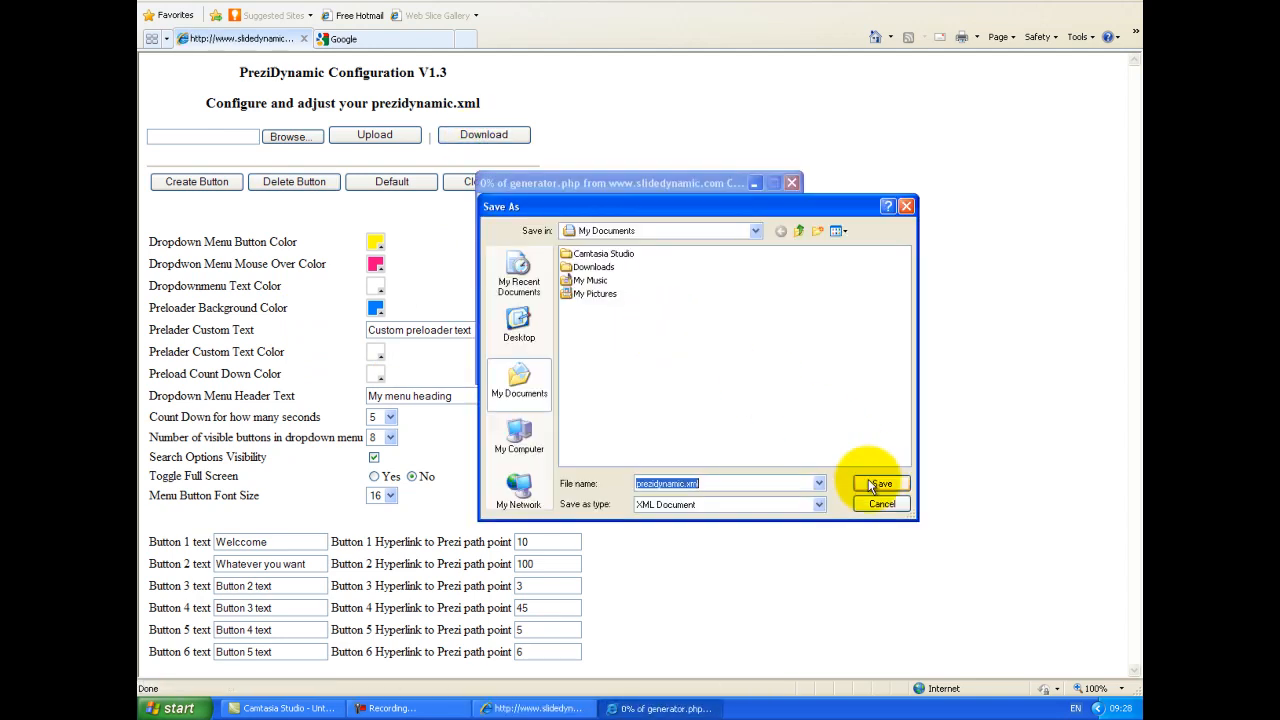
left_click(776, 363)
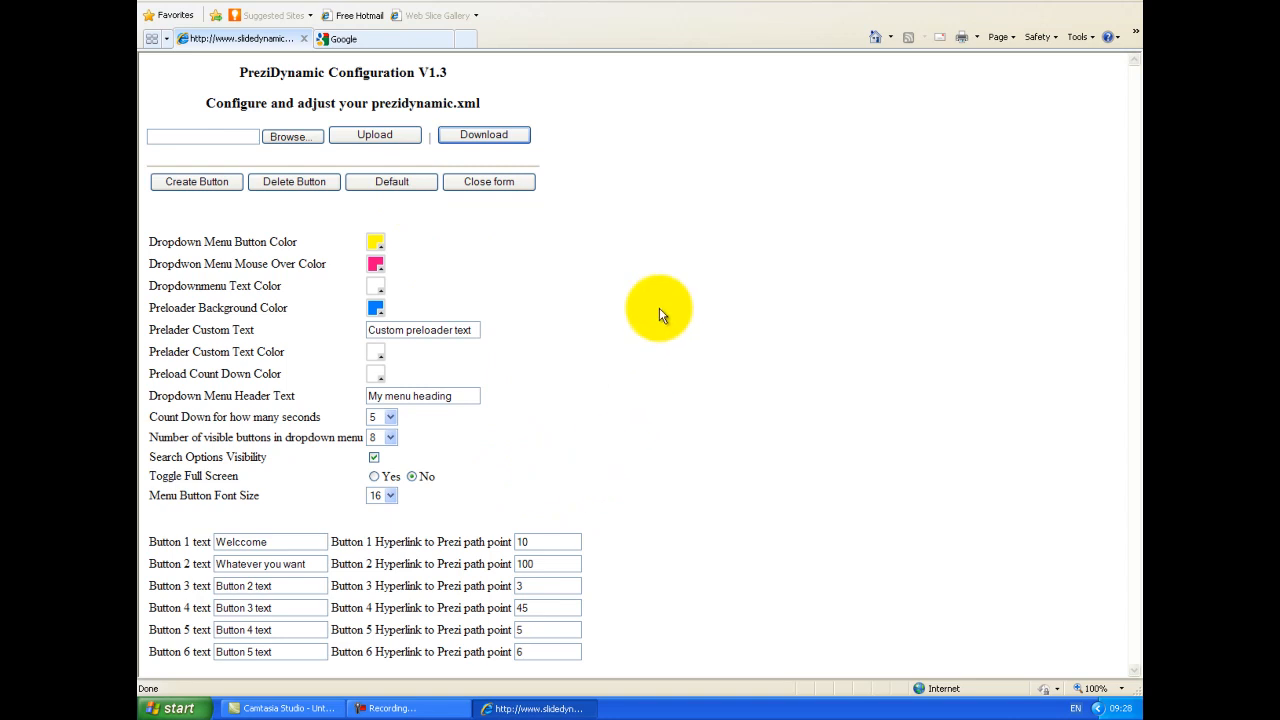
Reset the form to its default settings and reload the saved configuration by uploading prezidynamic.xml from My Documents
left_click(405, 179)
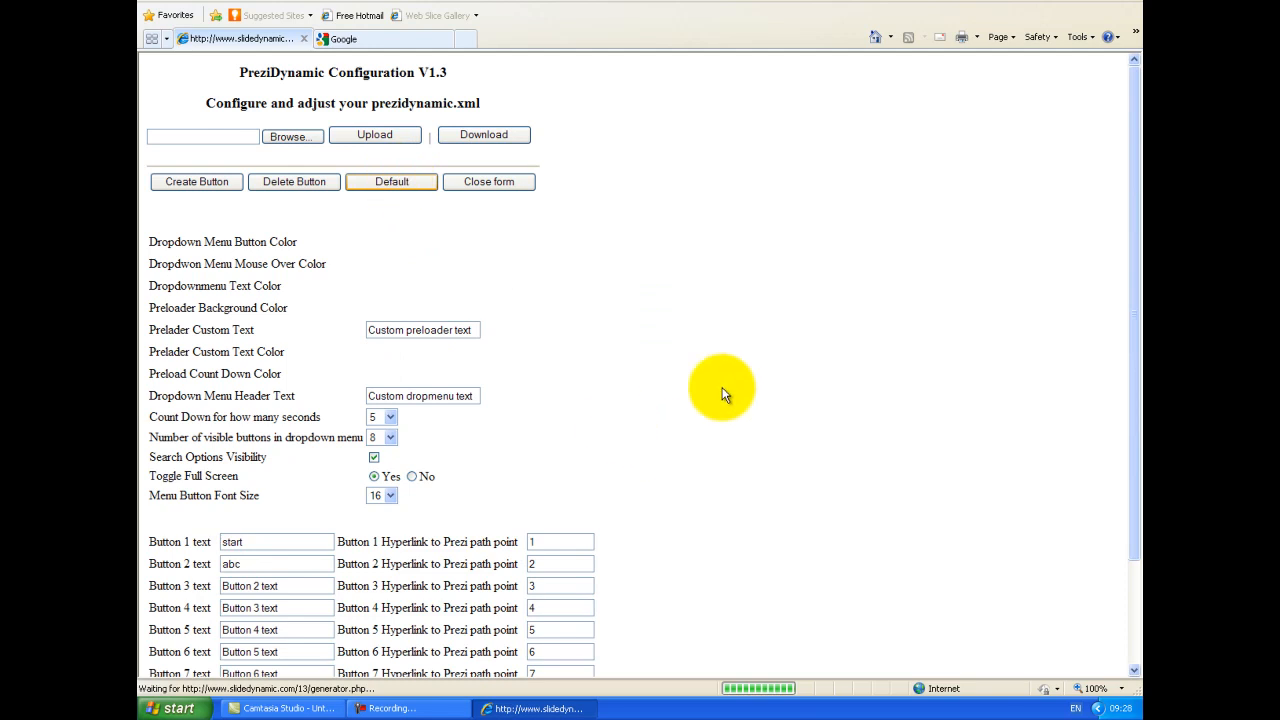
mouse_move(1128, 194)
left_mouse_down()
mouse_move(1138, 380)
mouse_move(1128, 200)
left_mouse_up()
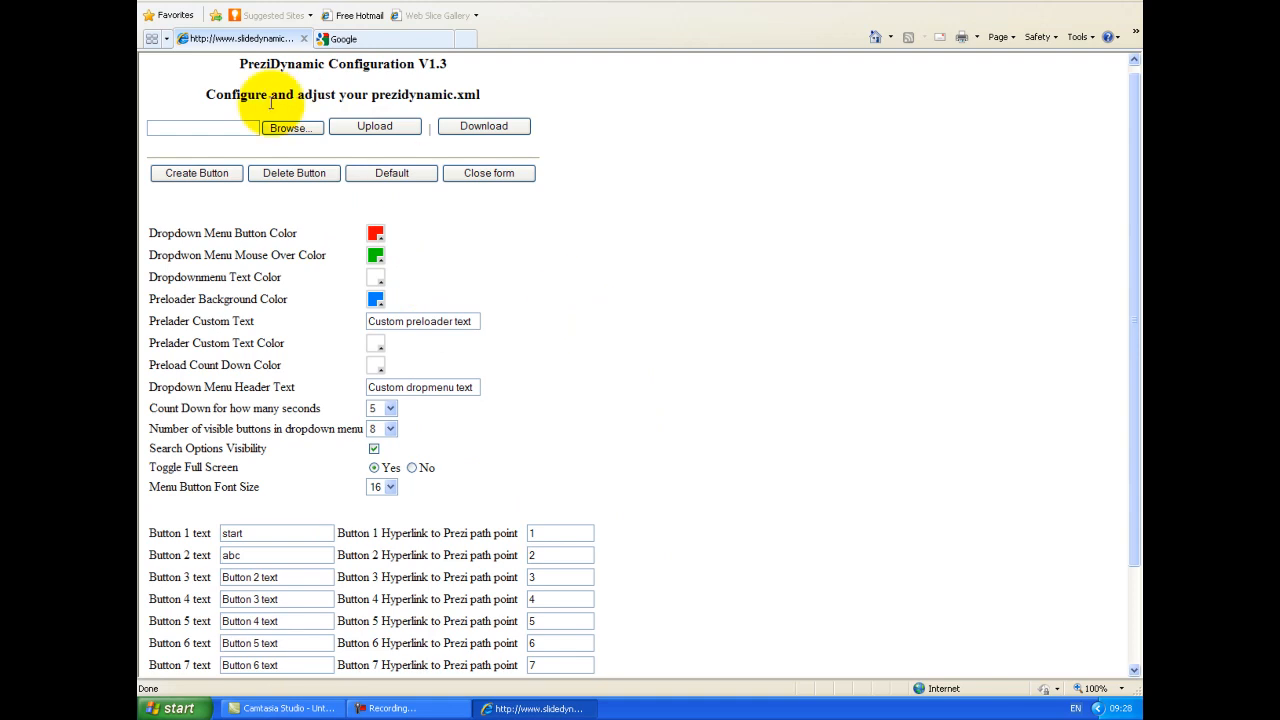
left_click(293, 128)
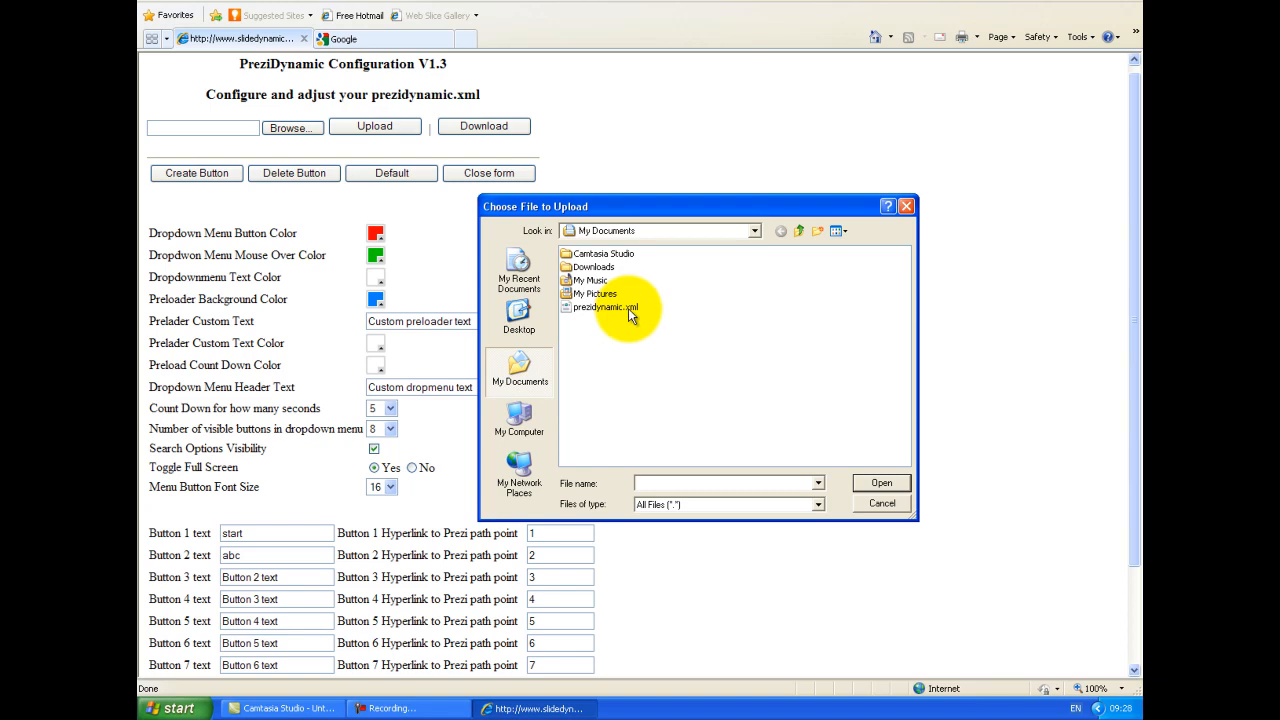
left_click(628, 308)
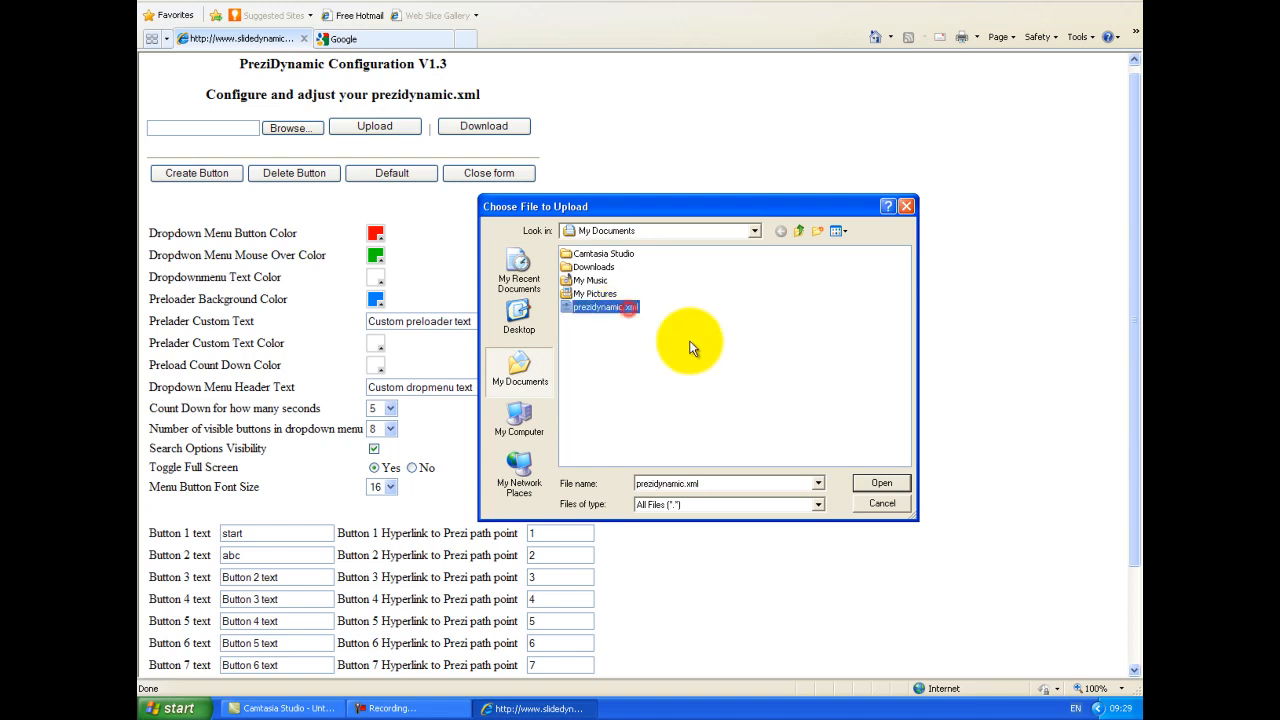
left_click(886, 481)
left_click(379, 128)
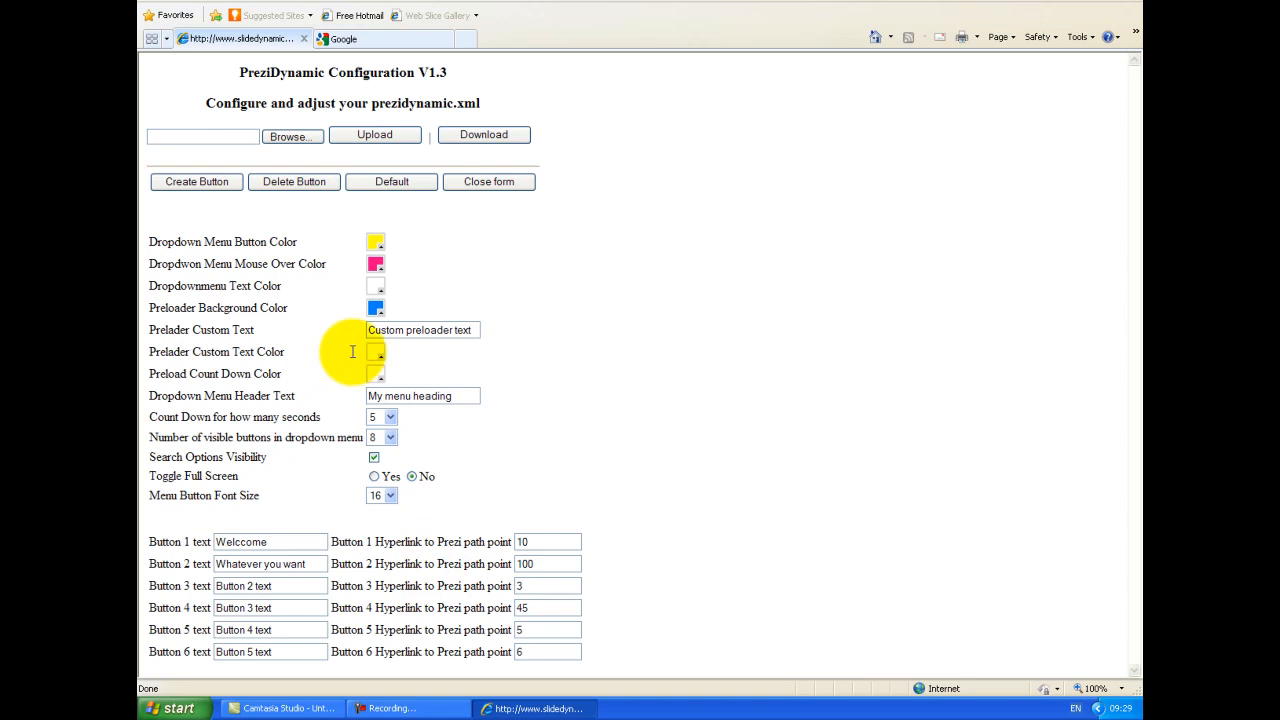
Change the dropdown menu button color to light green and create one additional menu button, Button 7
left_click(375, 243)
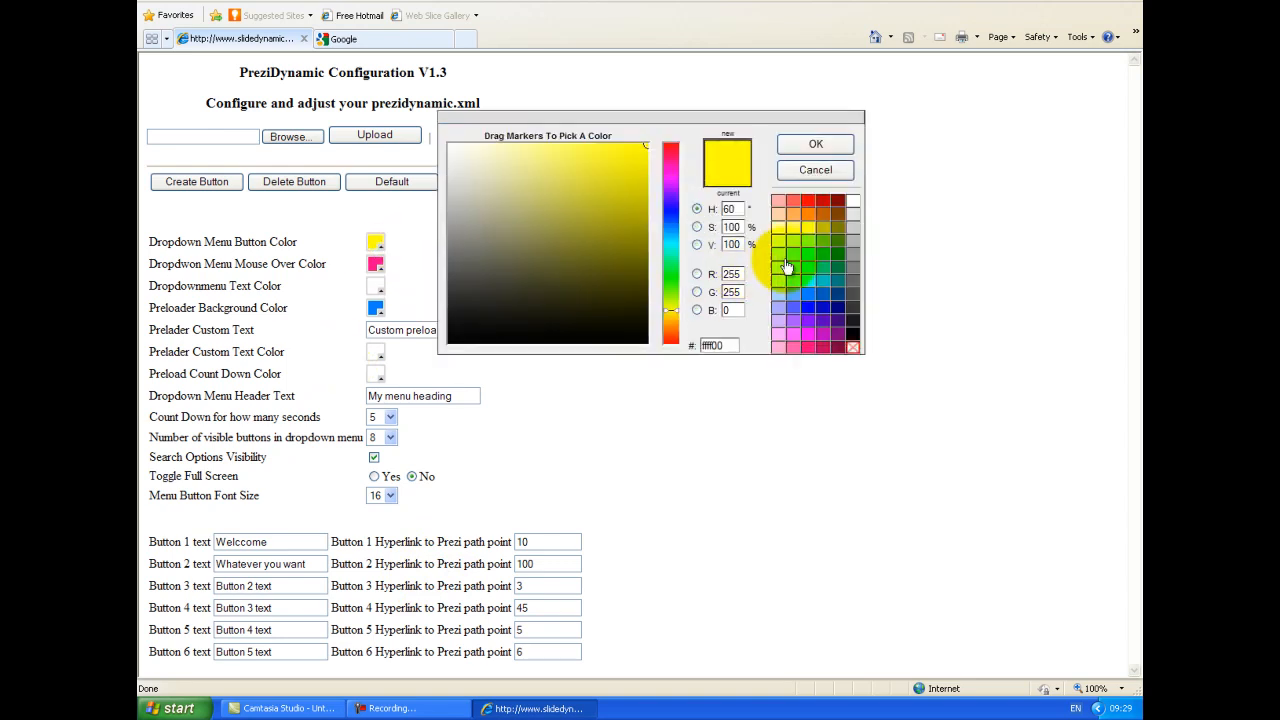
left_click(785, 270)
left_click(815, 144)
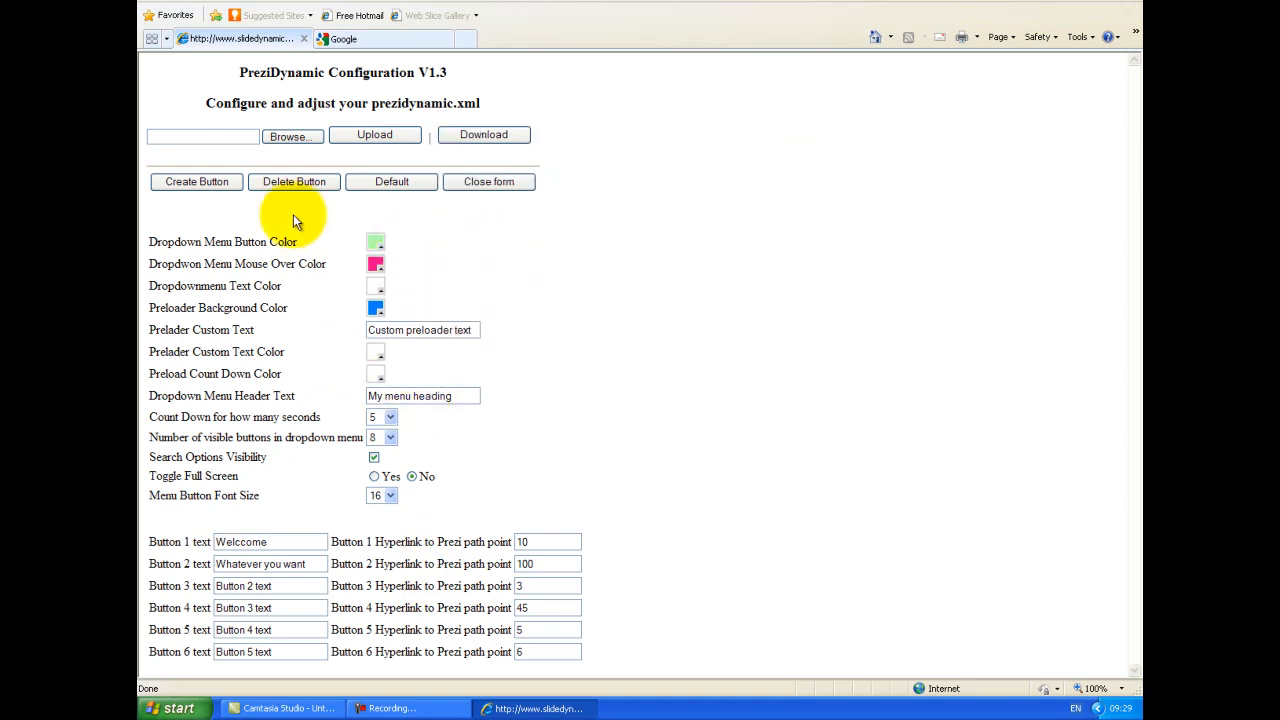
left_click(220, 186)
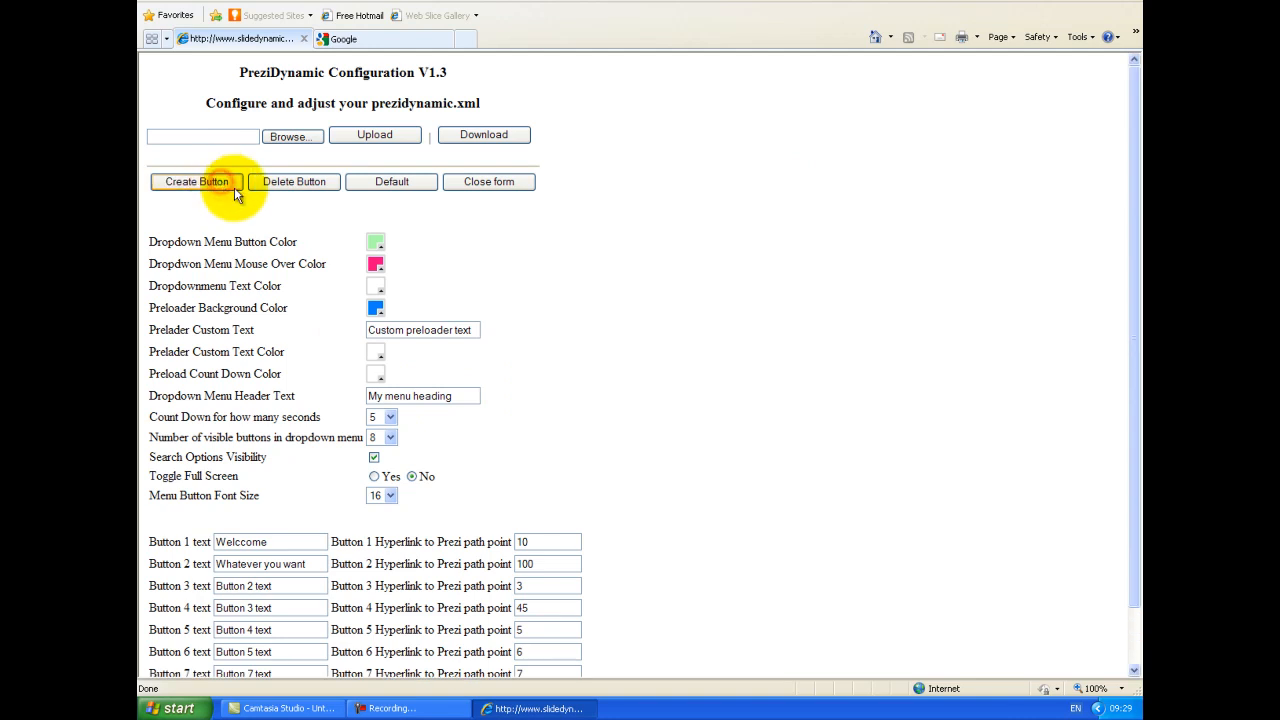
Set the number of visible buttons in the dropdown menu to 32 and the menu button font size to 12
left_click(395, 440)
left_click(370, 357)
left_click(390, 496)
left_click(374, 523)
left_click(570, 372)
Download the updated configuration to My Documents, replacing the existing prezidynamic.xml
left_click(489, 133)
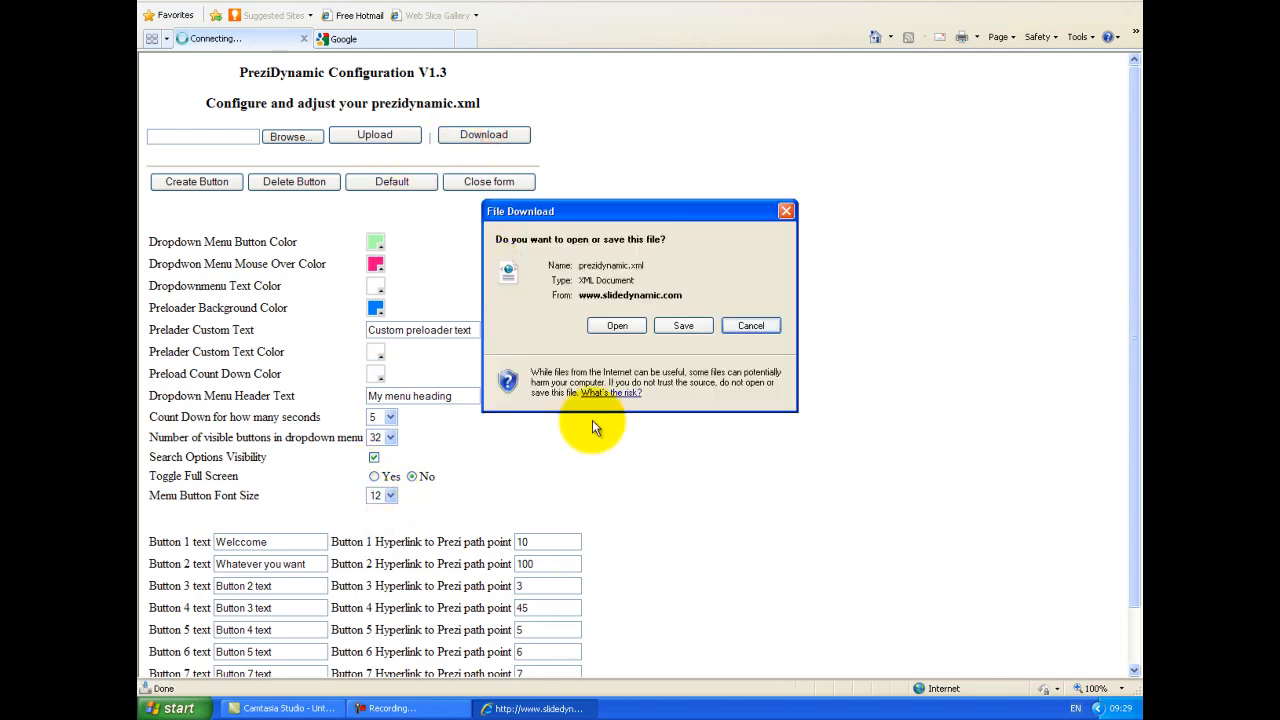
left_click(667, 334)
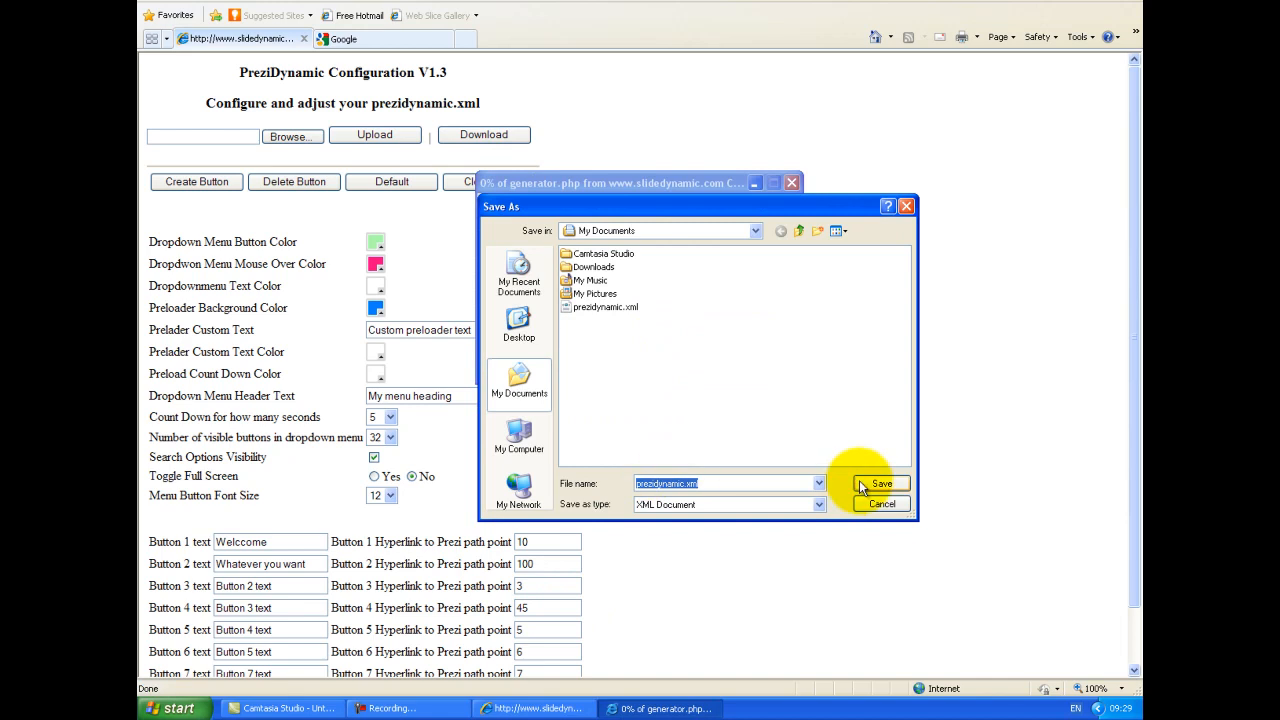
left_click(866, 483)
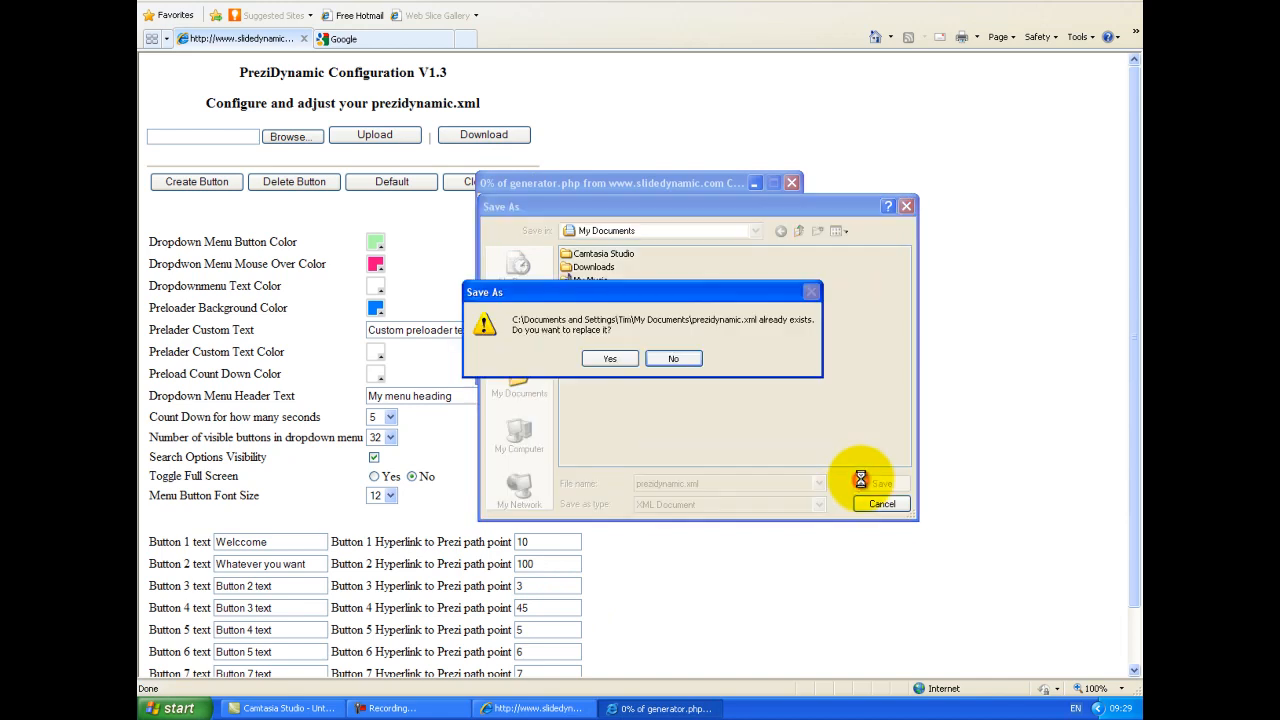
left_click(611, 359)
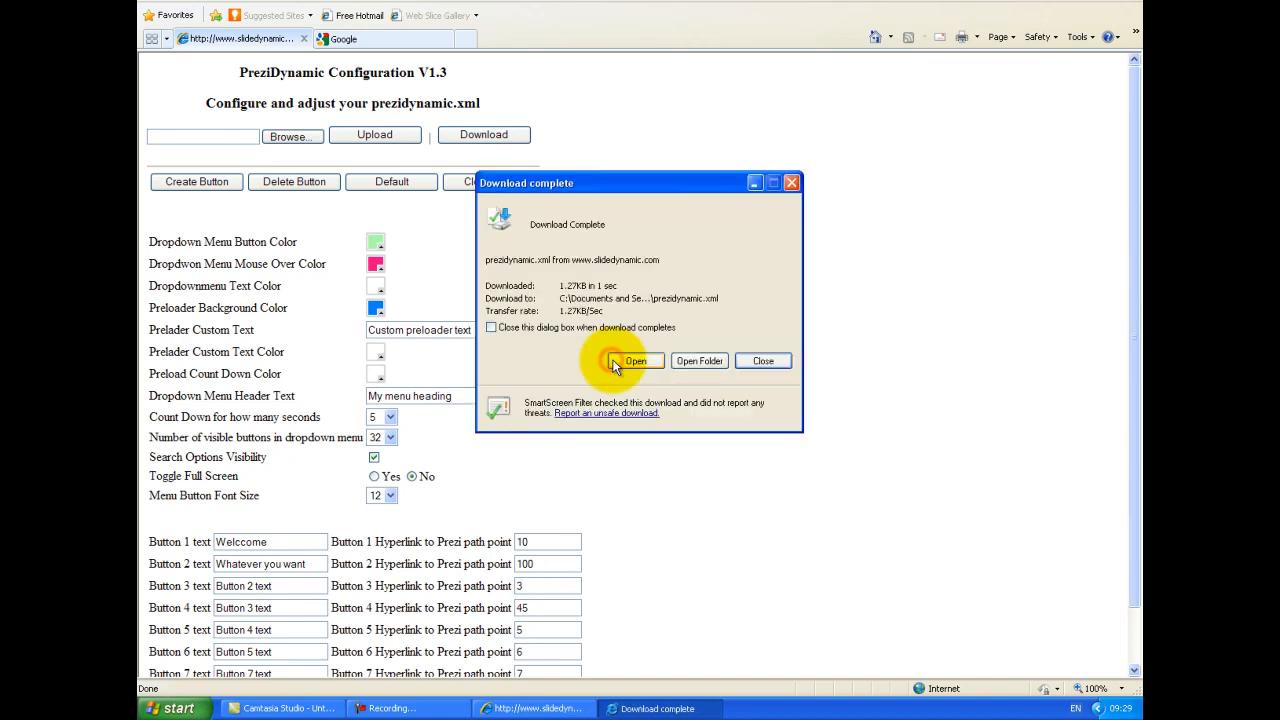
left_click(751, 362)
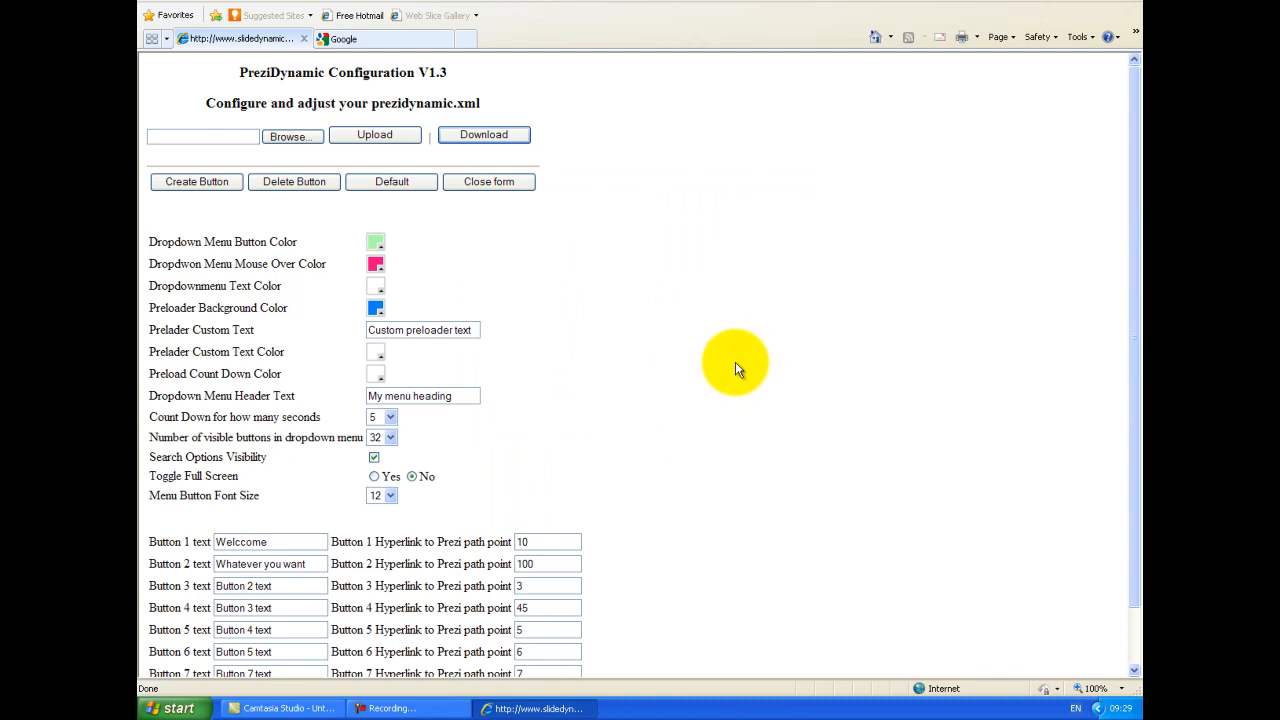